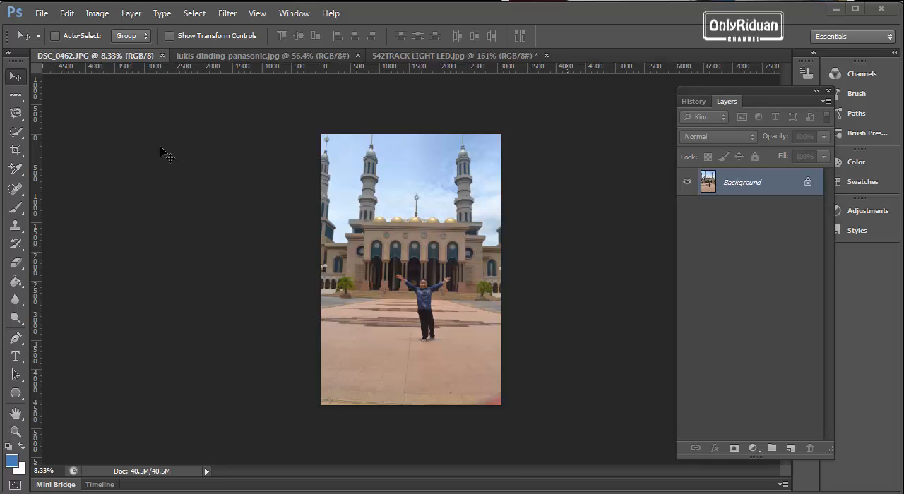
# Step: Activate the Crop Tool from the group of crop and slice tools for the mosque photo
pyautogui.click(16, 150)
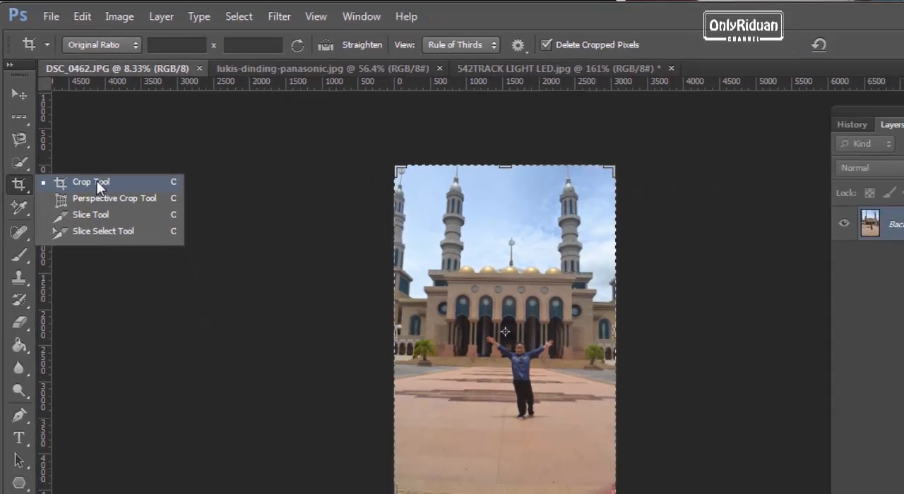
pyautogui.click(161, 293)
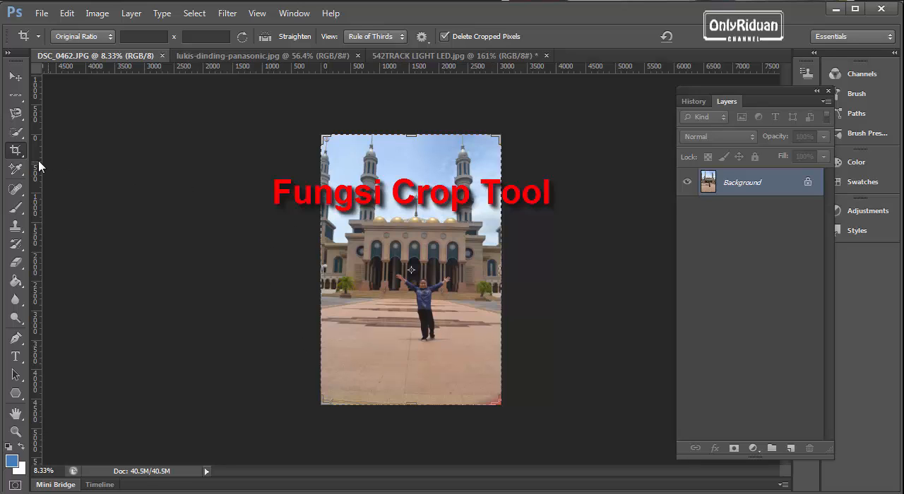
pyautogui.rightClick(14, 152)
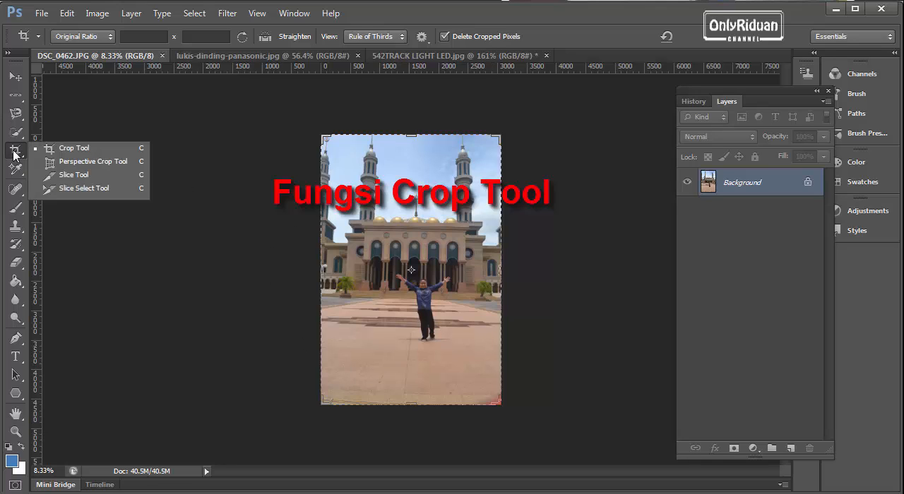
pyautogui.click(65, 149)
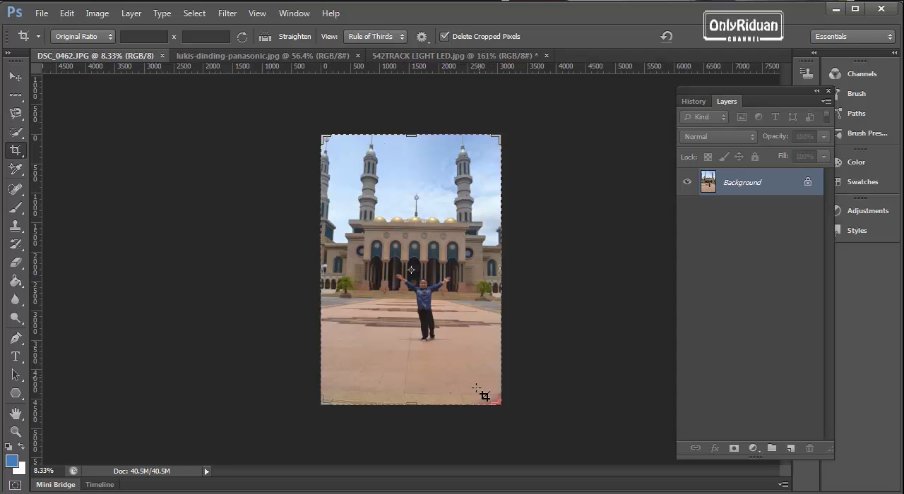
# Step: Try resizing the crop frame and repositioning the mosque photo inside it, and reset the crop box
pyautogui.moveTo(411, 135); pyautogui.dragTo(402, 174)
pyautogui.moveTo(474, 176); pyautogui.dragTo(490, 150)
pyautogui.moveTo(491, 271); pyautogui.dragTo(466, 270)
pyautogui.moveTo(413, 188); pyautogui.dragTo(407, 161)
pyautogui.moveTo(407, 252); pyautogui.dragTo(394, 221)
pyautogui.click(666, 37)
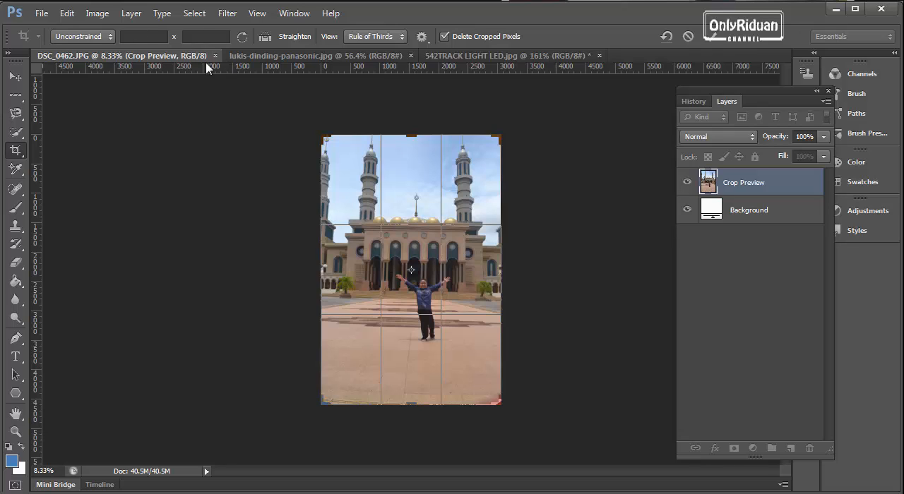
# Step: Try the 1 x 1 (Square), 4 x 3 and 2 x 3 (4 x 6) crop ratios on the mosque photo, and cancel the crop
pyautogui.click(82, 36)
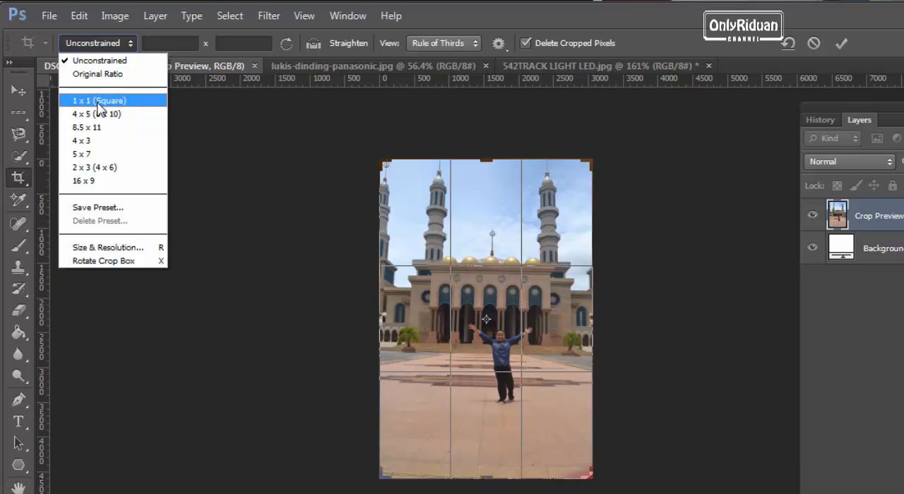
pyautogui.click(99, 103)
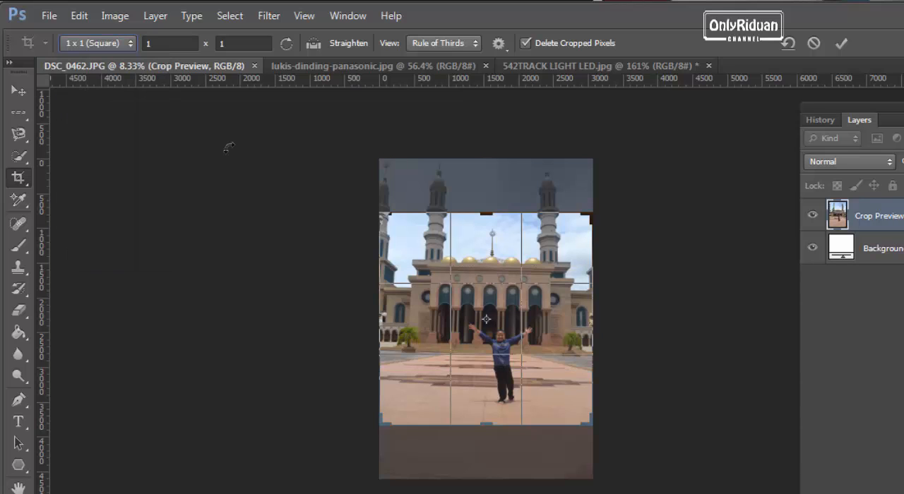
pyautogui.click(113, 44)
pyautogui.click(81, 140)
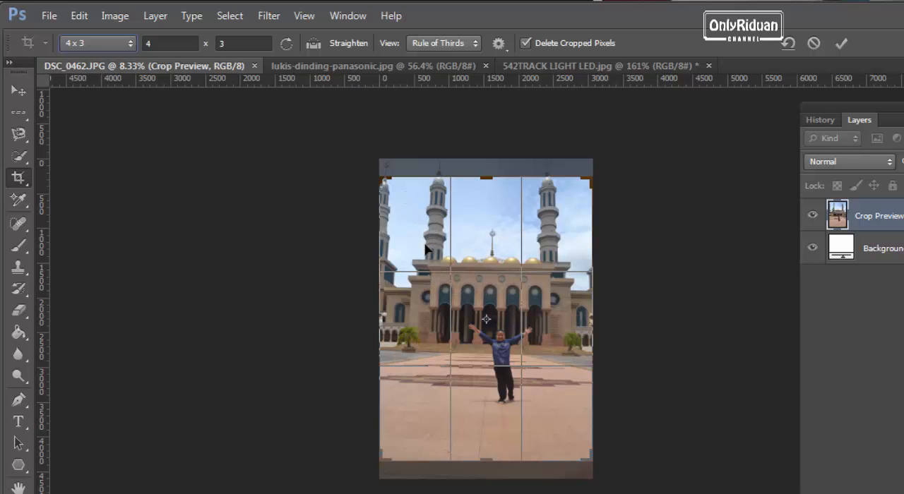
pyautogui.click(125, 44)
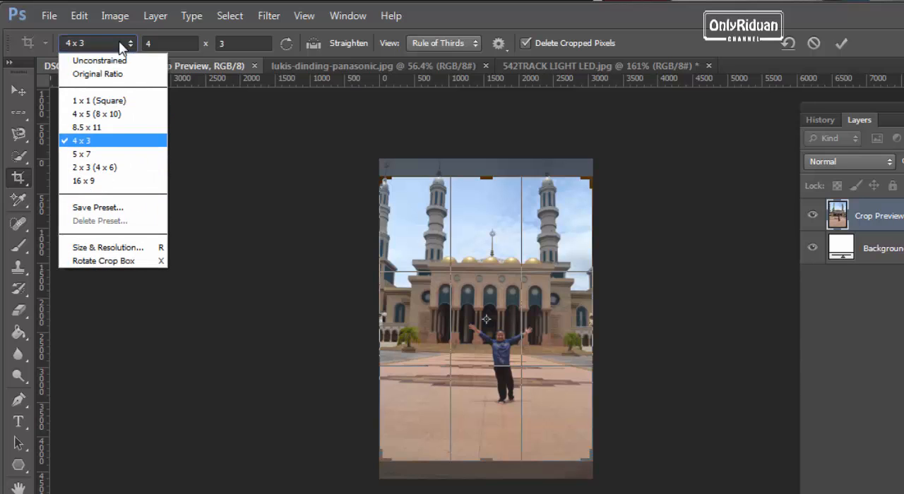
pyautogui.click(110, 167)
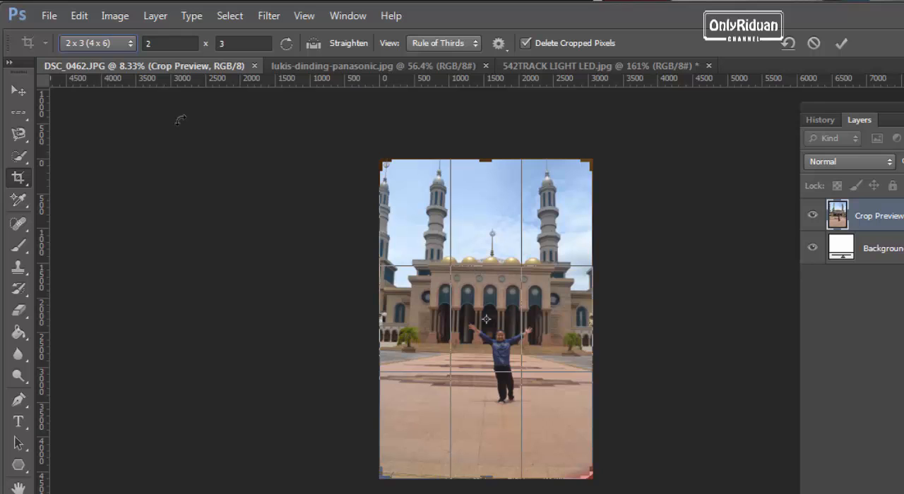
pyautogui.click(48, 17)
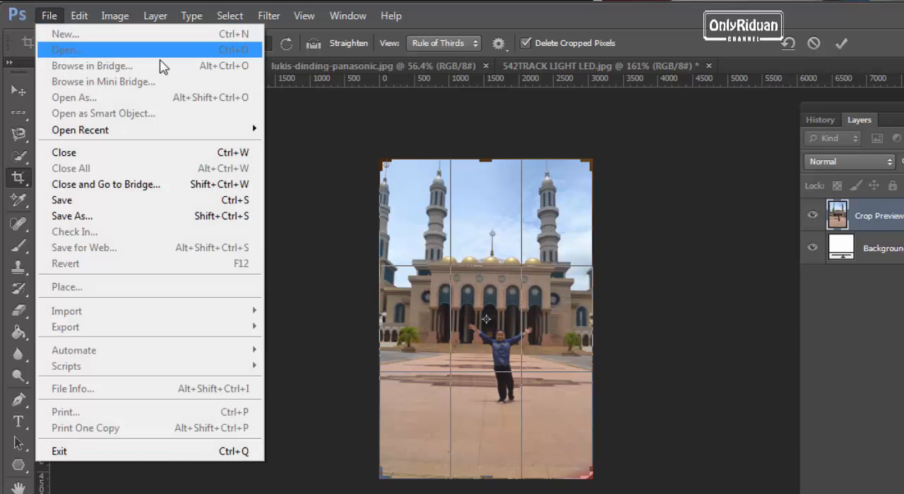
pyautogui.click(731, 55)
pyautogui.click(813, 42)
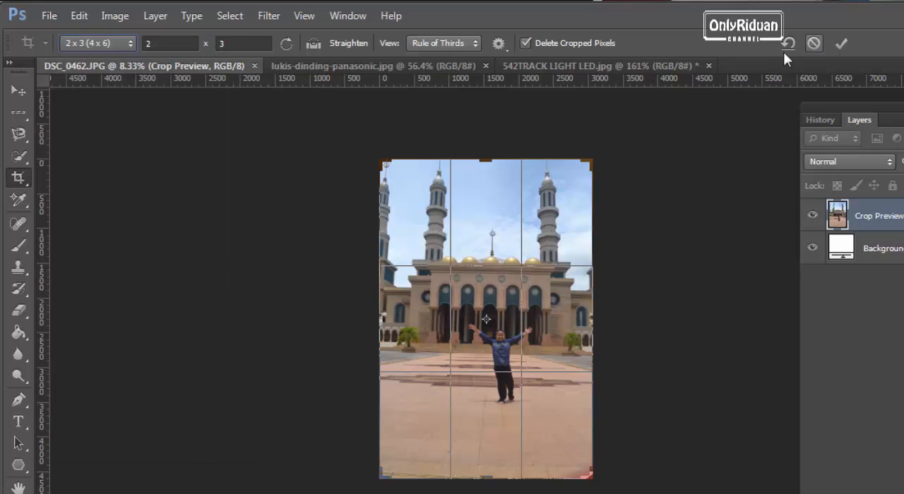
# Step: Open the schoolboy portrait with the red background from the BAHAN BELAJAR folder on Drive Data (D:)
pyautogui.click(50, 17)
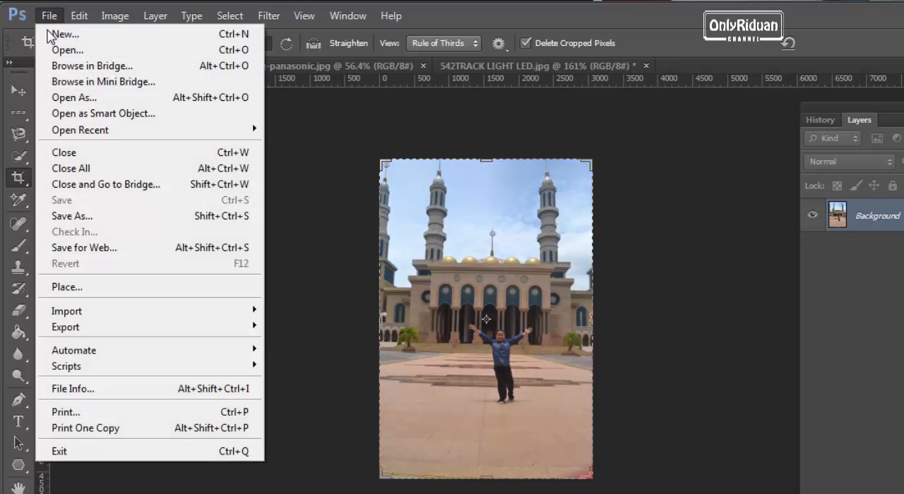
pyautogui.click(57, 50)
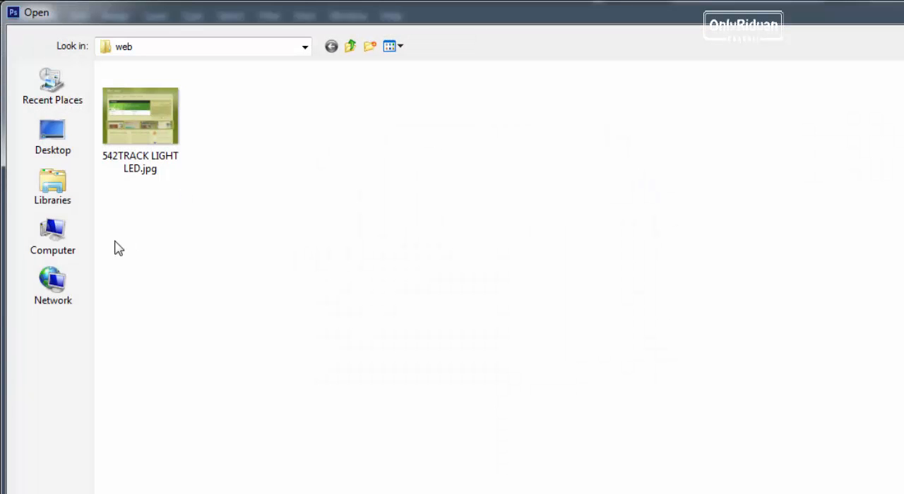
pyautogui.click(53, 236)
pyautogui.doubleClick(392, 116)
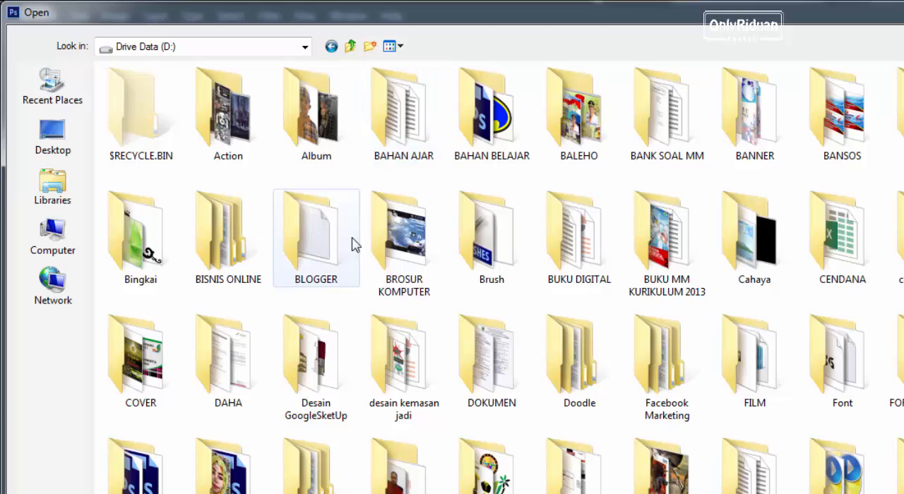
pyautogui.doubleClick(498, 117)
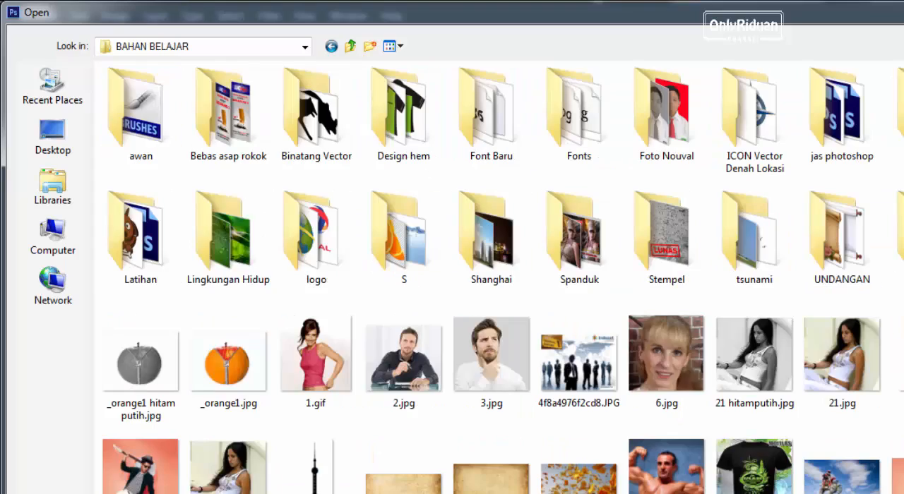
pyautogui.scroll(-15, 495, 275)
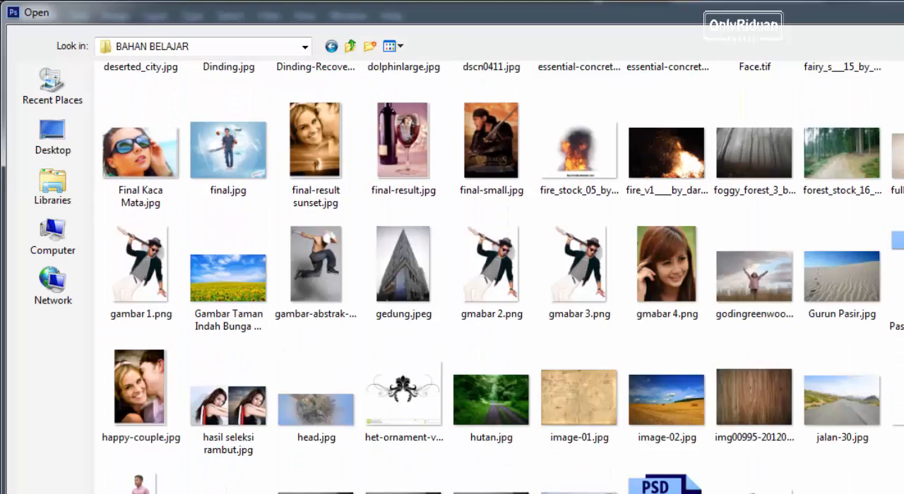
pyautogui.scroll(-10, 494, 276)
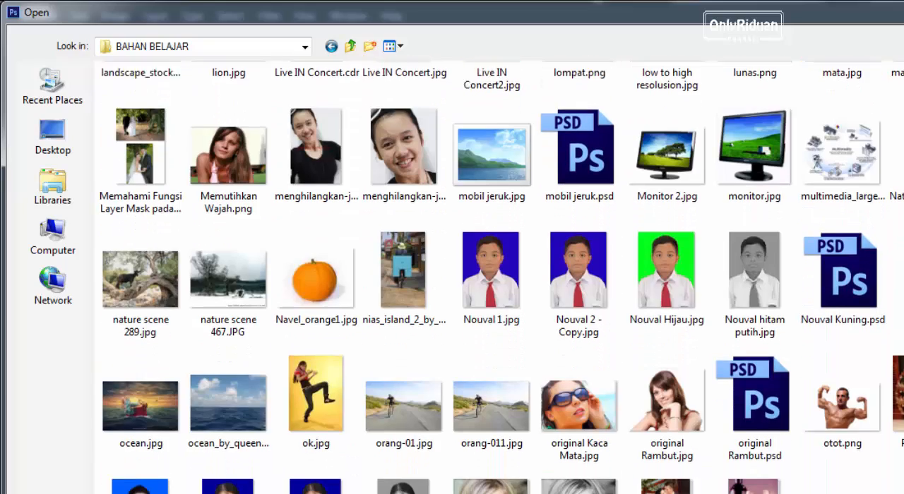
pyautogui.scroll(-1, 494, 275)
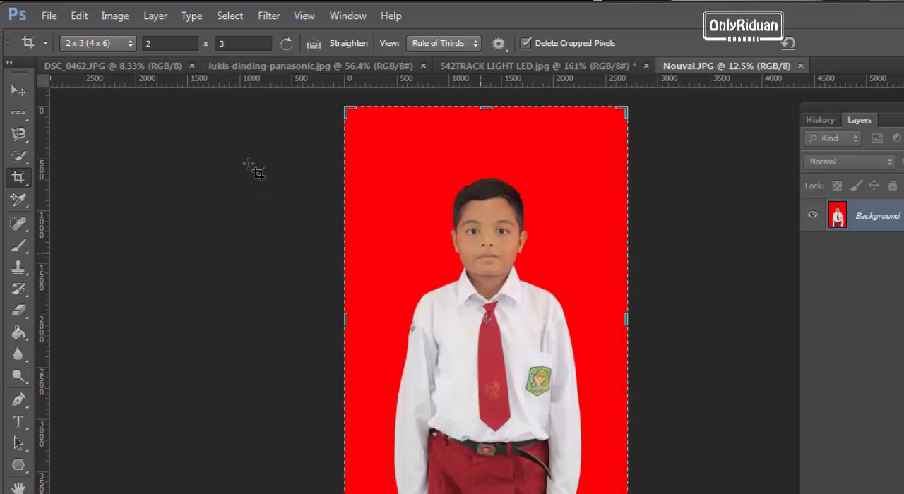
# Step: Crop the portrait at the 2 x 3 (4 x 6) ratio around the boy's head and chest, and revert to the Open history state
pyautogui.click(115, 43)
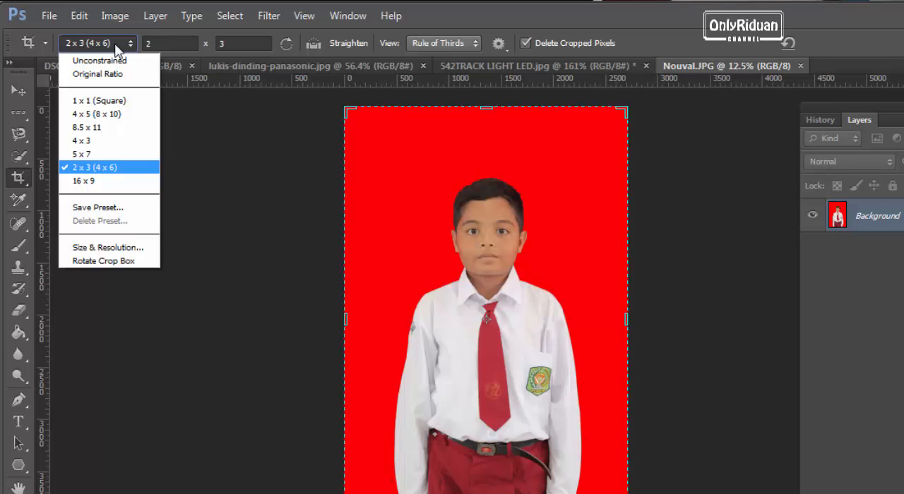
pyautogui.click(106, 173)
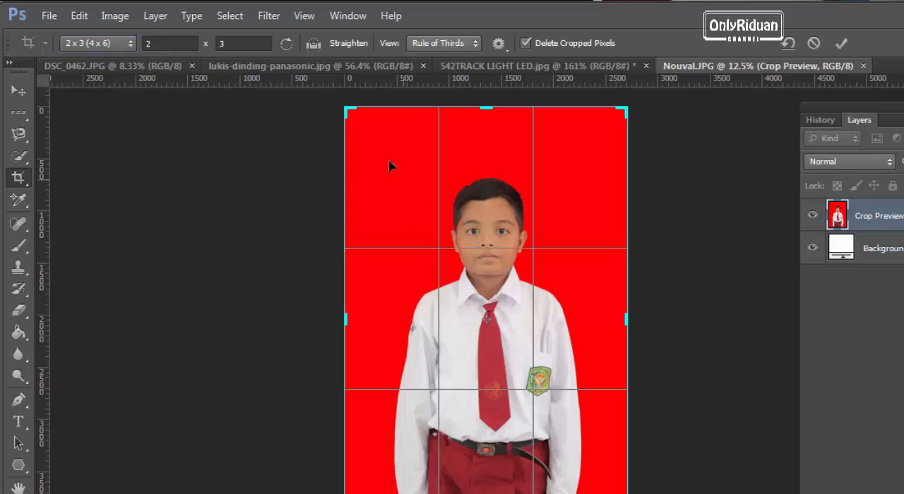
pyautogui.moveTo(346, 109); pyautogui.dragTo(412, 206)
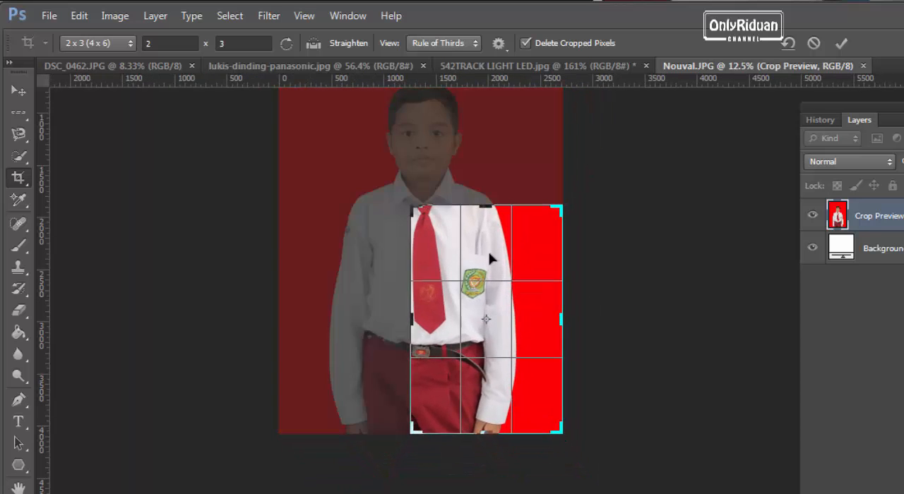
pyautogui.moveTo(492, 260); pyautogui.dragTo(550, 399)
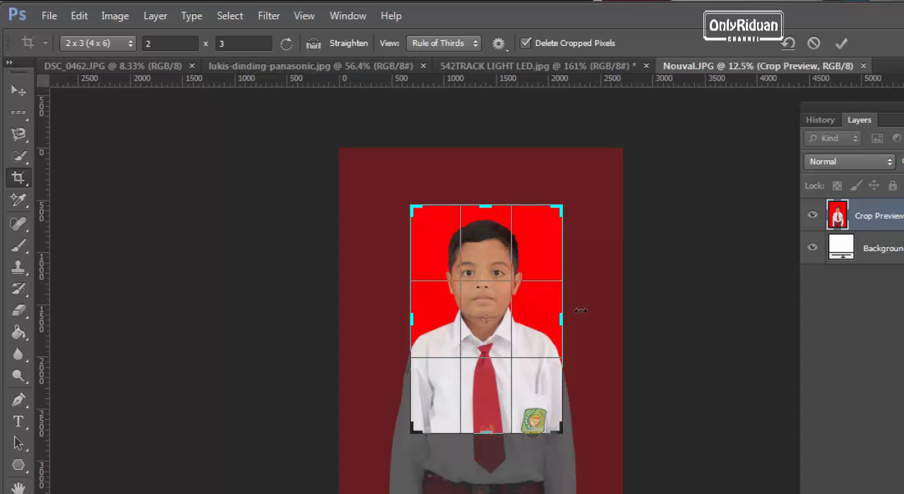
pyautogui.click(840, 43)
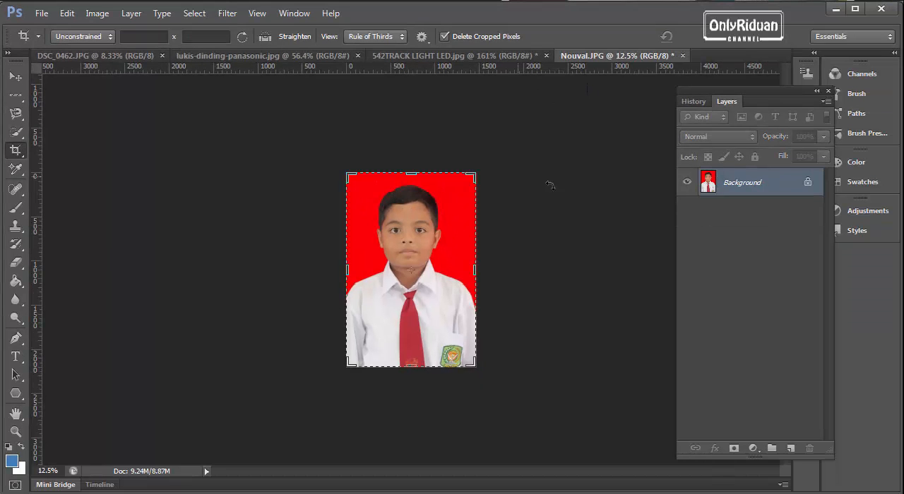
pyautogui.click(693, 102)
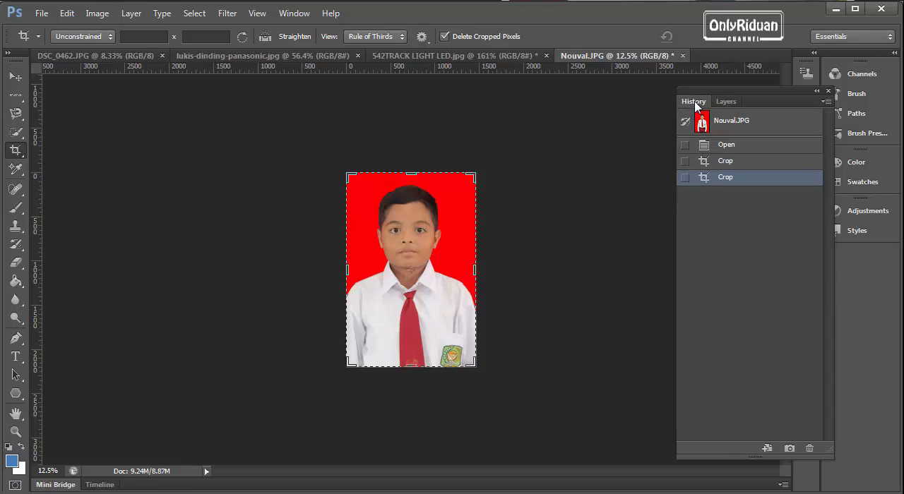
pyautogui.click(732, 146)
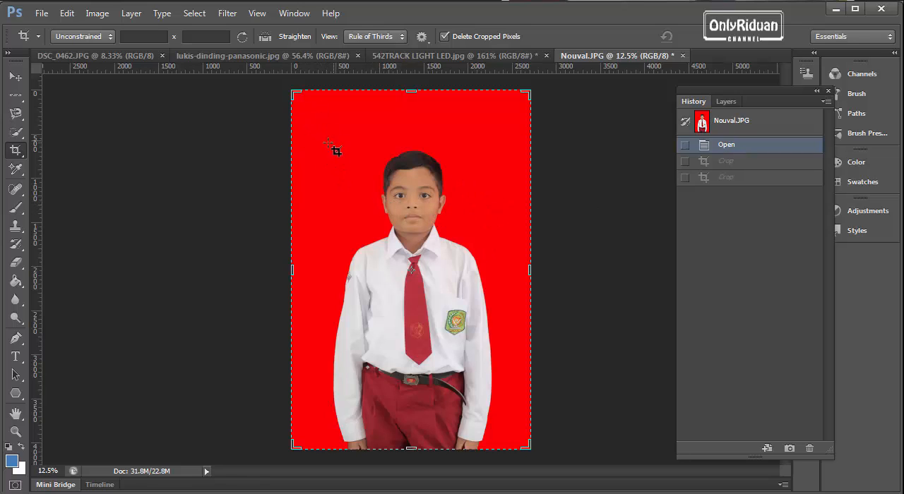
# Step: Enable Classic Mode for the Crop Tool and set the crop shield opacity to 100%
pyautogui.click(422, 37)
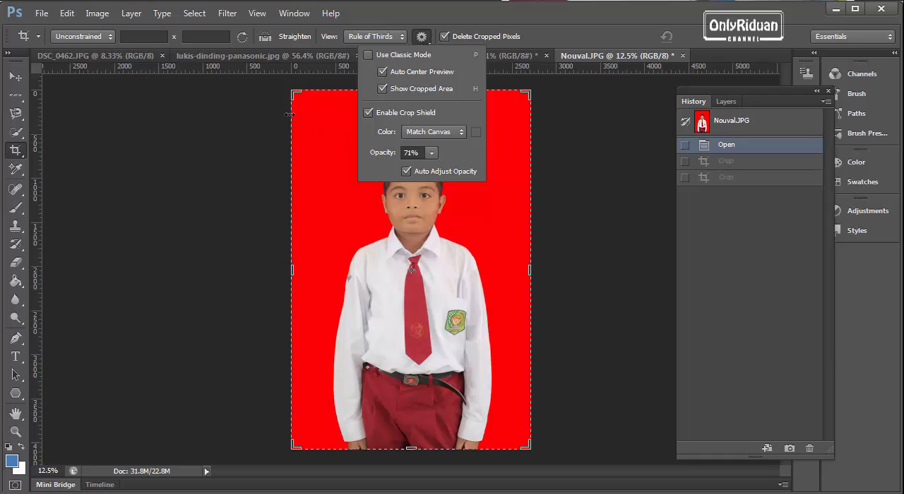
pyautogui.click(368, 55)
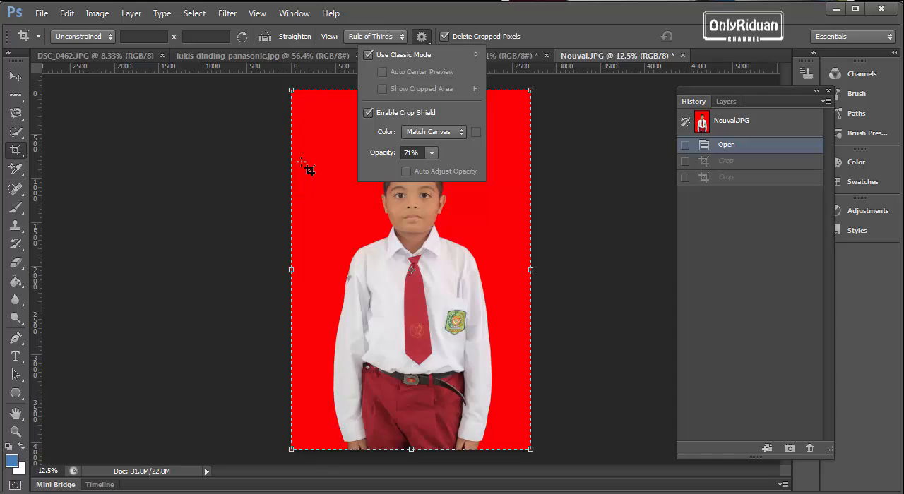
pyautogui.click(432, 156)
pyautogui.moveTo(431, 172); pyautogui.dragTo(457, 174)
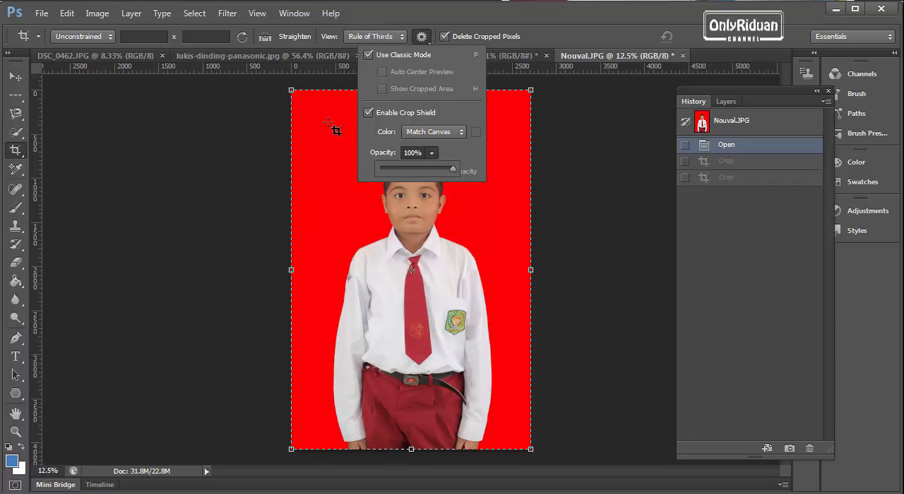
# Step: Shrink the portrait's crop frame inward from its upper-left corner and set the crop shield opacity to 63%
pyautogui.moveTo(290, 89); pyautogui.dragTo(333, 133)
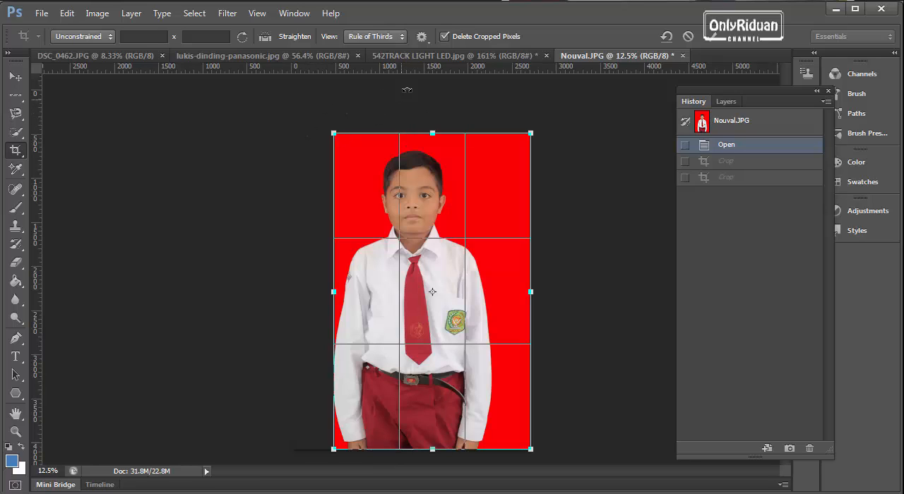
pyautogui.click(422, 36)
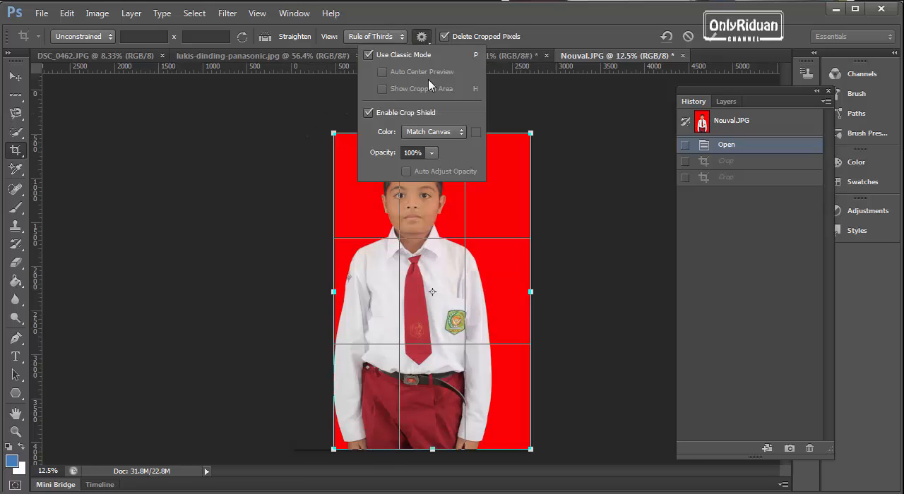
pyautogui.click(431, 153)
pyautogui.moveTo(433, 169); pyautogui.dragTo(409, 169)
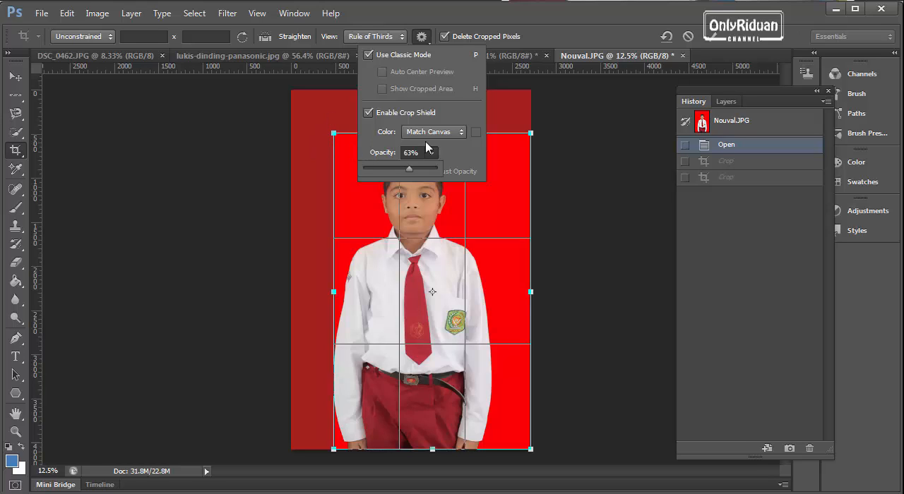
pyautogui.click(422, 39)
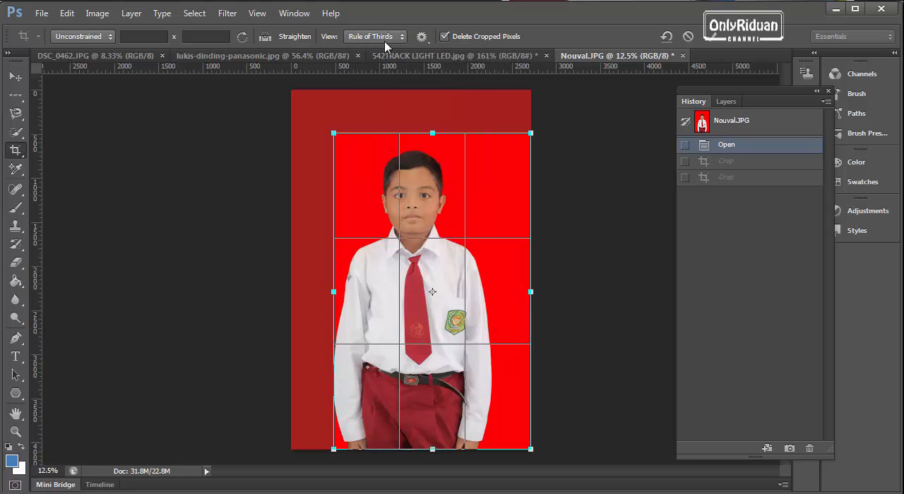
# Step: Try the Grid, Diagonal, Golden Ratio and Golden Spiral crop overlays in turn on the schoolboy portrait
pyautogui.click(399, 38)
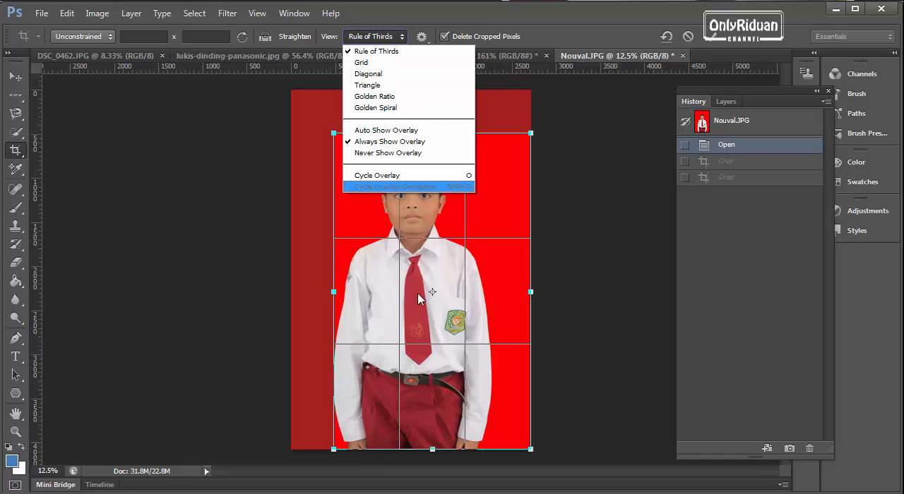
pyautogui.click(371, 63)
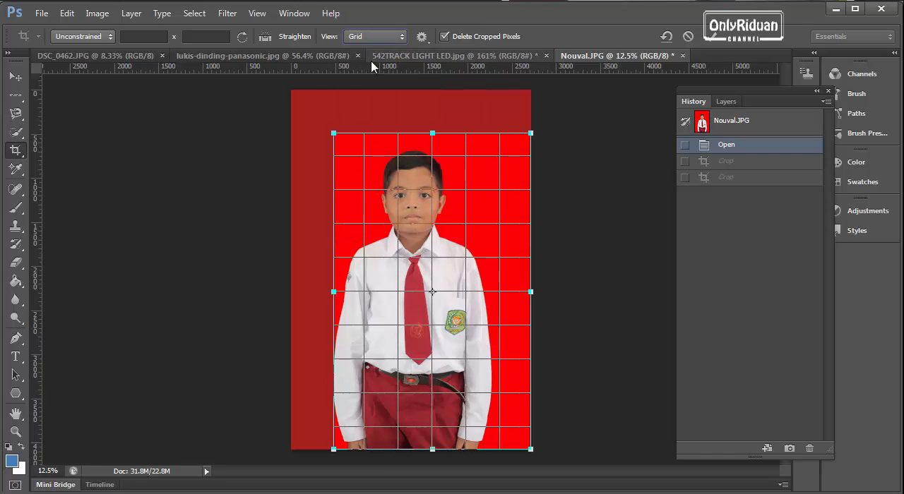
pyautogui.click(388, 37)
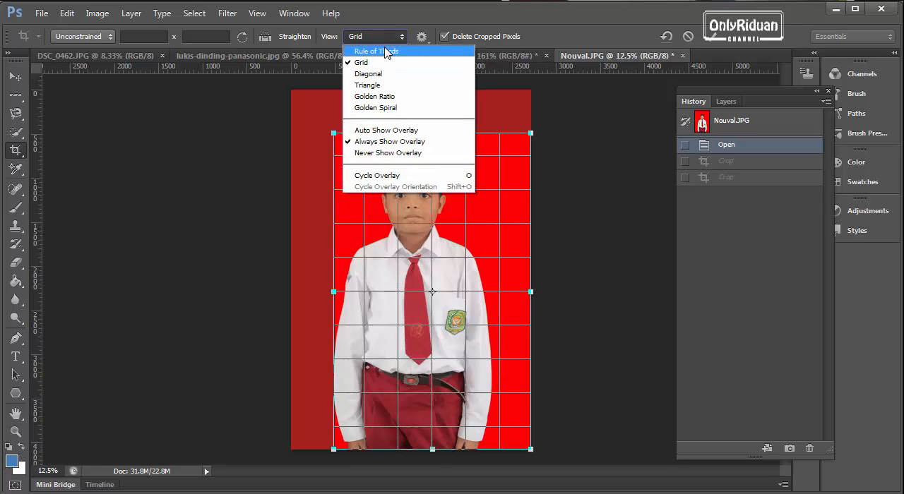
pyautogui.click(381, 74)
pyautogui.click(393, 37)
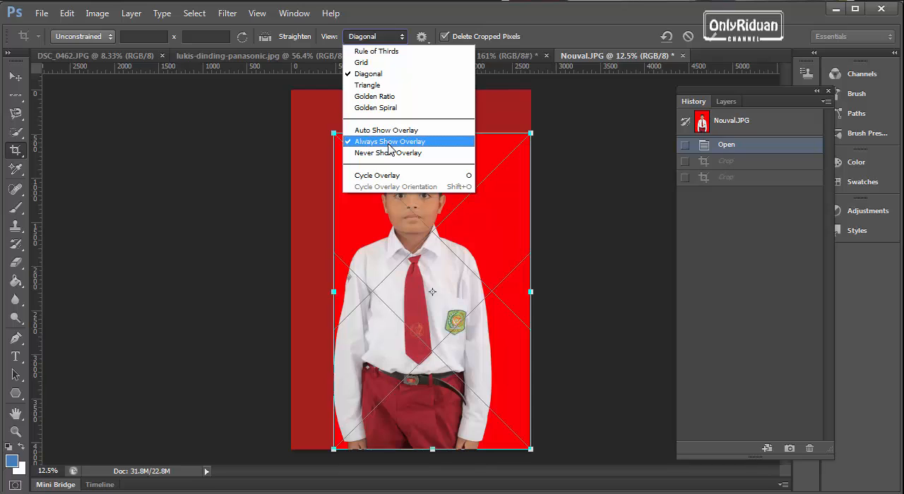
pyautogui.click(384, 96)
pyautogui.click(375, 36)
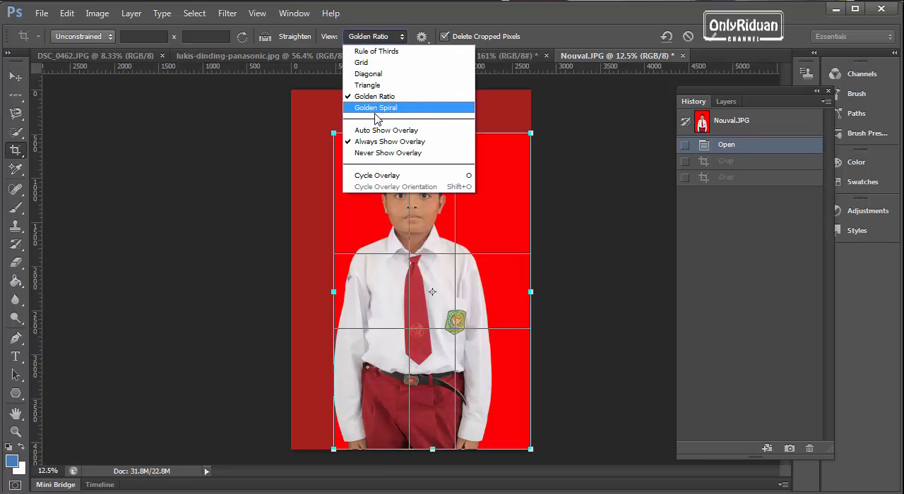
pyautogui.click(376, 109)
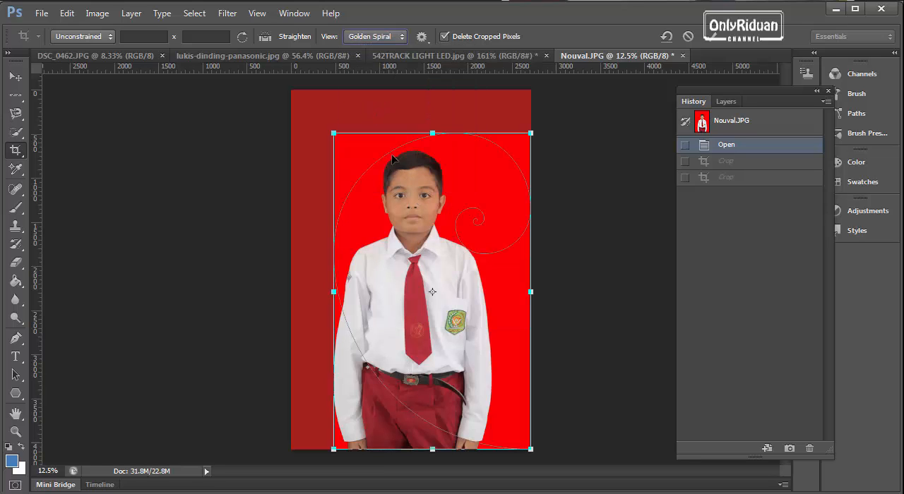
# Step: Set the crop overlay view to Grid and cancel the pending crop of the portrait
pyautogui.click(387, 43)
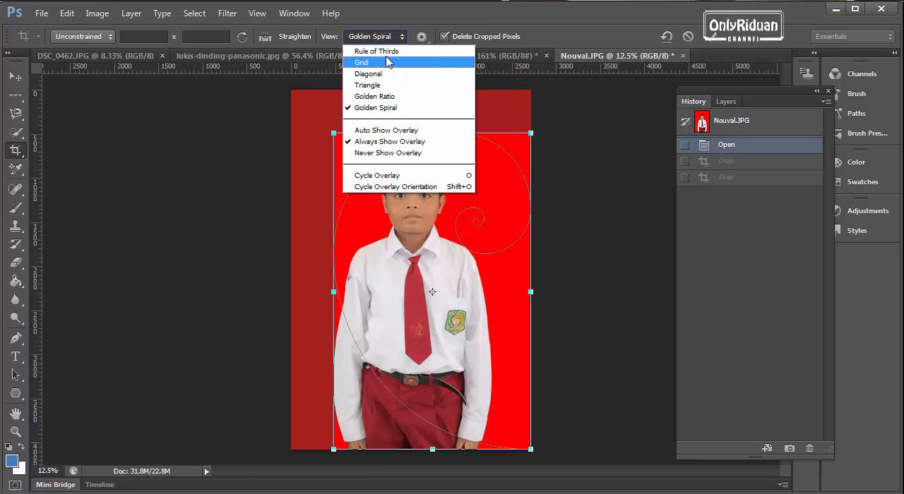
pyautogui.click(380, 63)
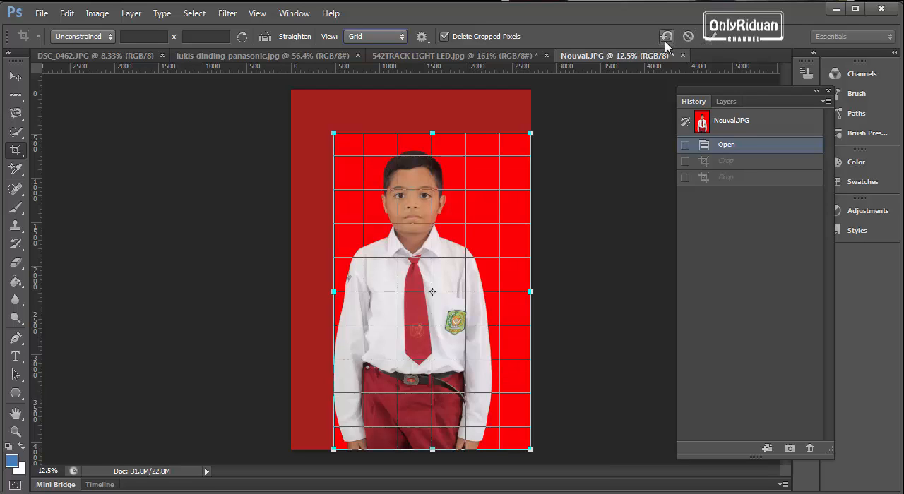
pyautogui.click(688, 37)
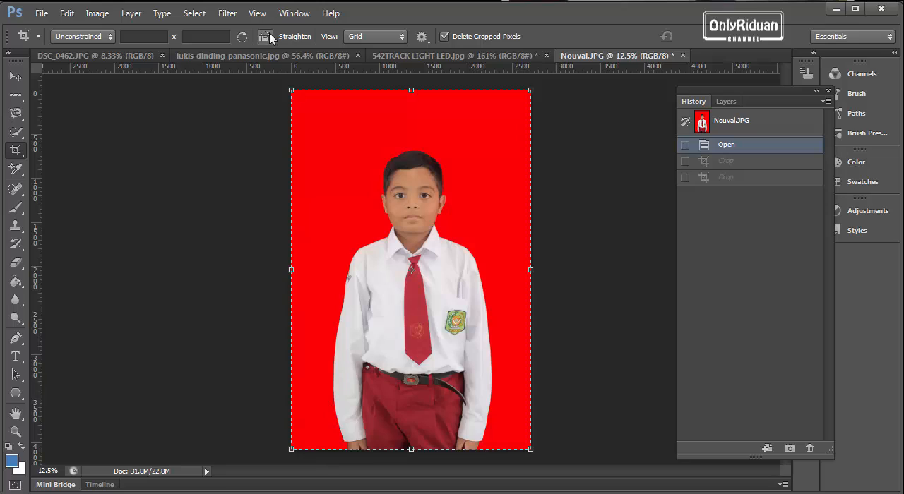
# Step: Open DSC_0465.JPG from the Album folder and move the History panel clear of the photo
pyautogui.click(42, 13)
pyautogui.click(53, 40)
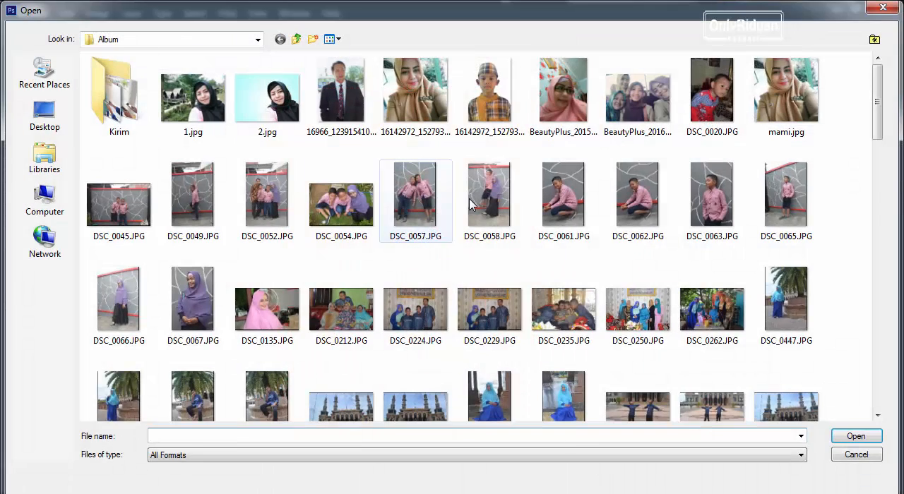
pyautogui.moveTo(875, 120); pyautogui.dragTo(886, 143)
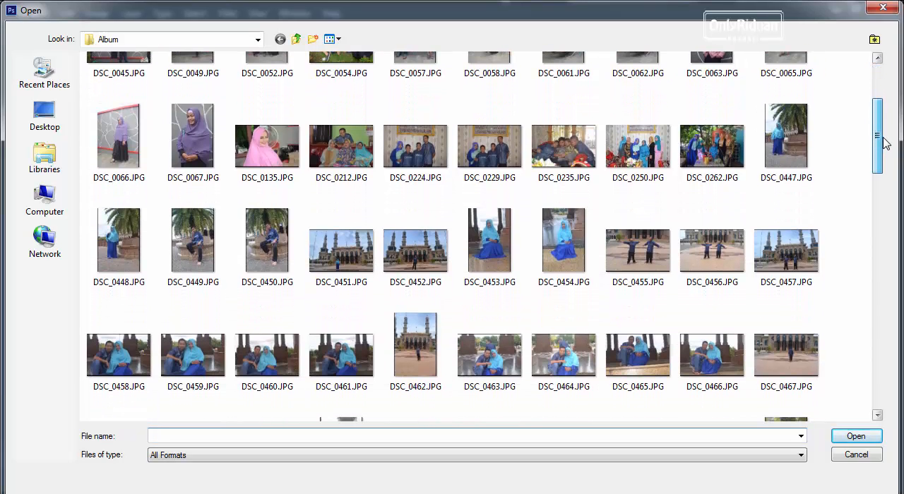
pyautogui.click(642, 367)
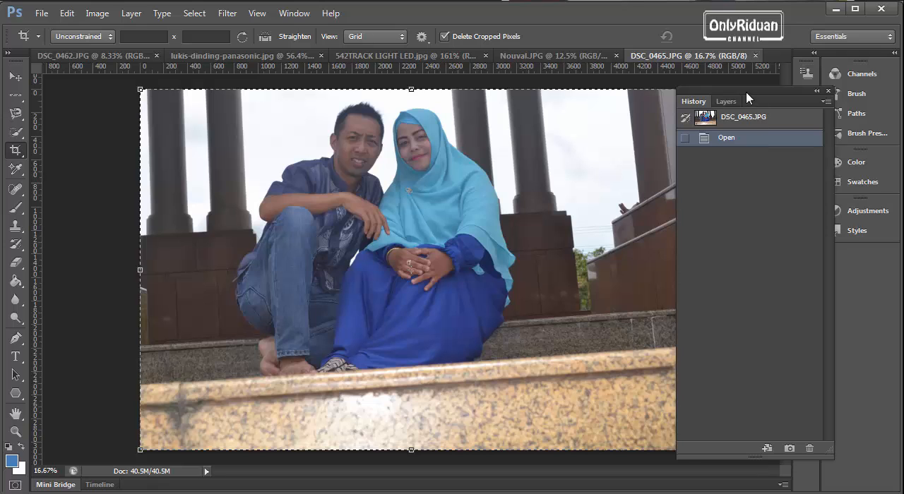
pyautogui.moveTo(749, 93)
pyautogui.mouseDown()
pyautogui.moveTo(784, 98)
pyautogui.moveTo(779, 91)
pyautogui.mouseUp()
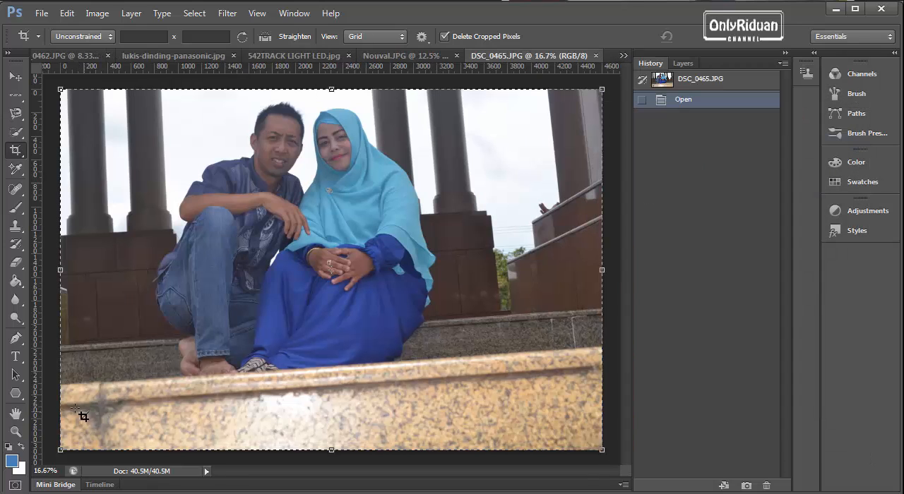
# Step: Straighten the couple's photo along the slanted edge of the stone step and apply the crop
pyautogui.moveTo(69, 413); pyautogui.dragTo(600, 364)
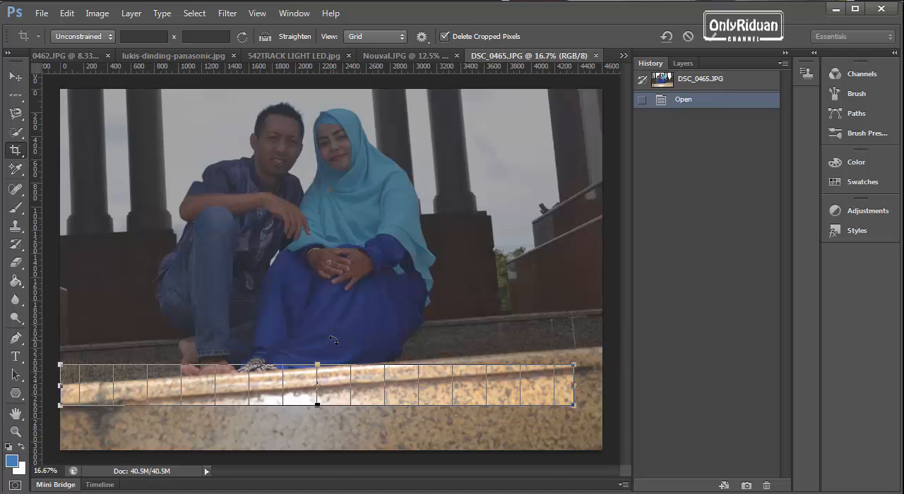
pyautogui.press('Escape')
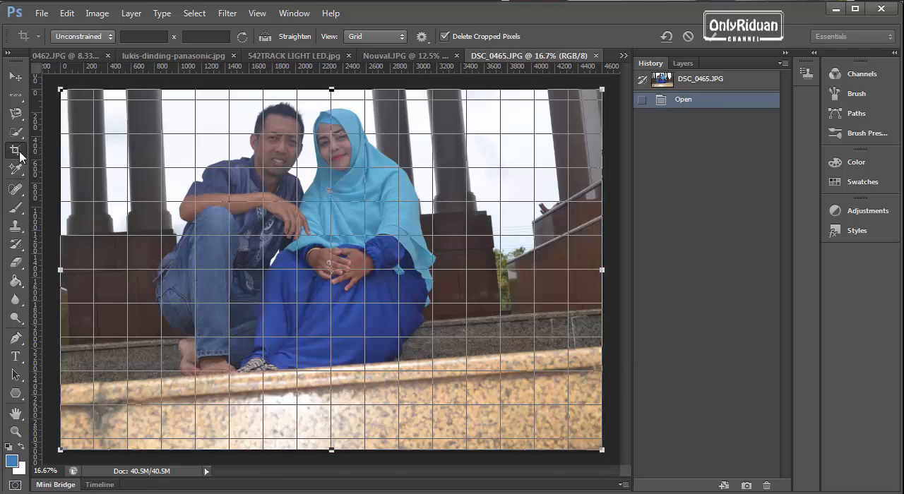
pyautogui.rightClick(19, 154)
pyautogui.click(268, 29)
pyautogui.click(265, 36)
pyautogui.moveTo(61, 408); pyautogui.dragTo(603, 363)
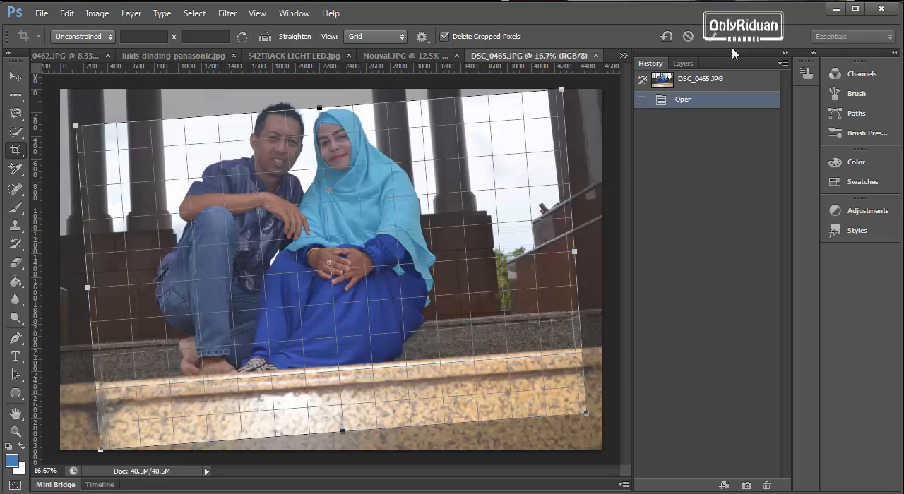
pyautogui.click(713, 38)
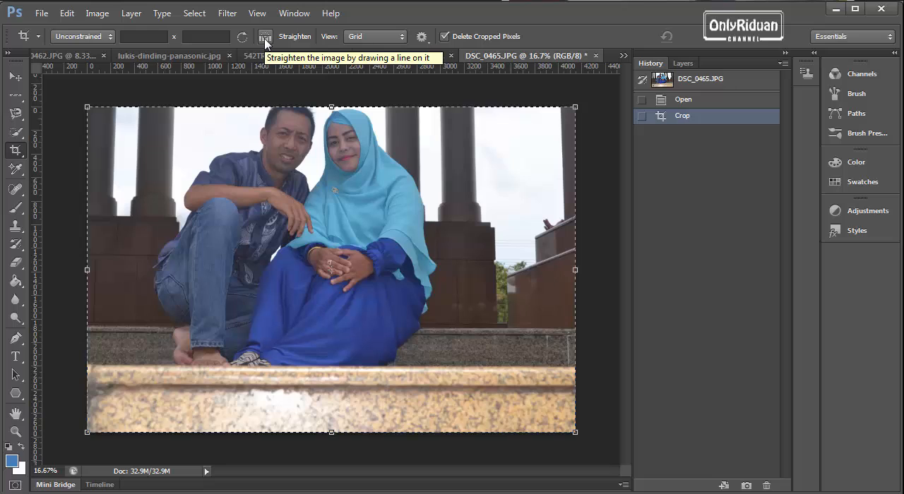
# Step: Set a custom crop aspect ratio of 5 x 10 for the couple's photo
pyautogui.click(147, 37)
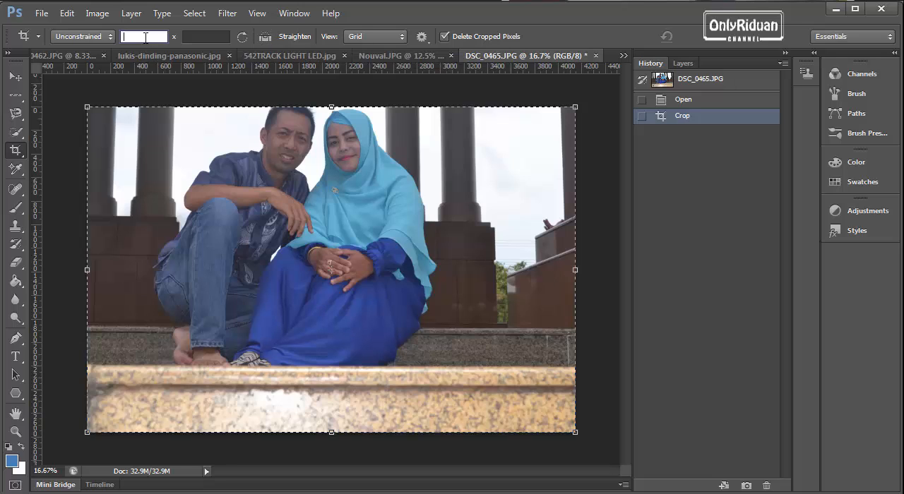
pyautogui.click(198, 36)
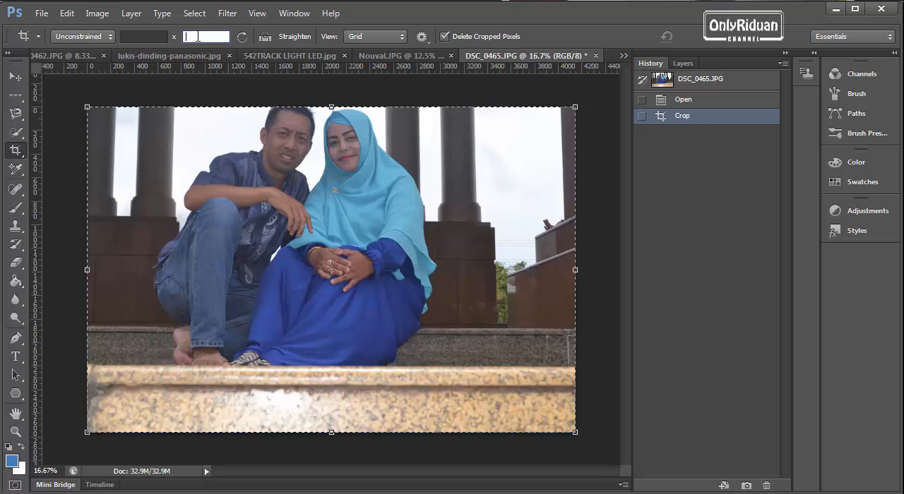
pyautogui.click(156, 36)
pyautogui.click(106, 36)
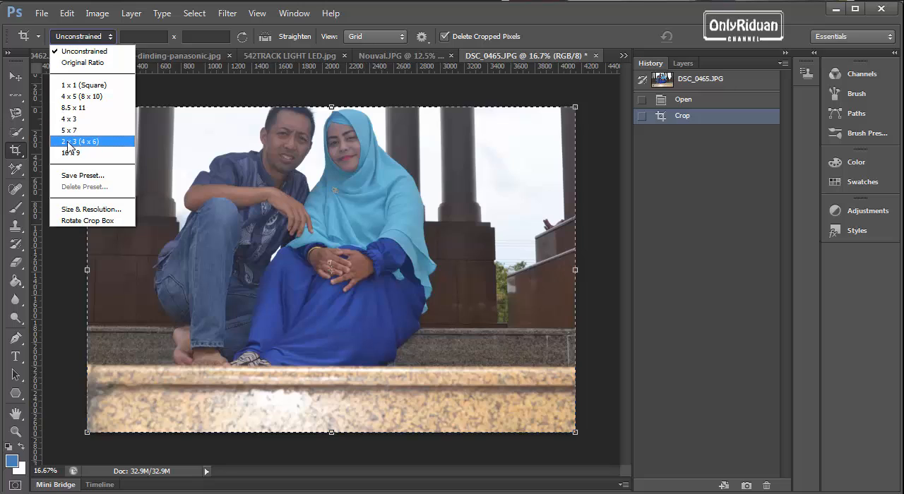
pyautogui.click(147, 35)
pyautogui.click(145, 36)
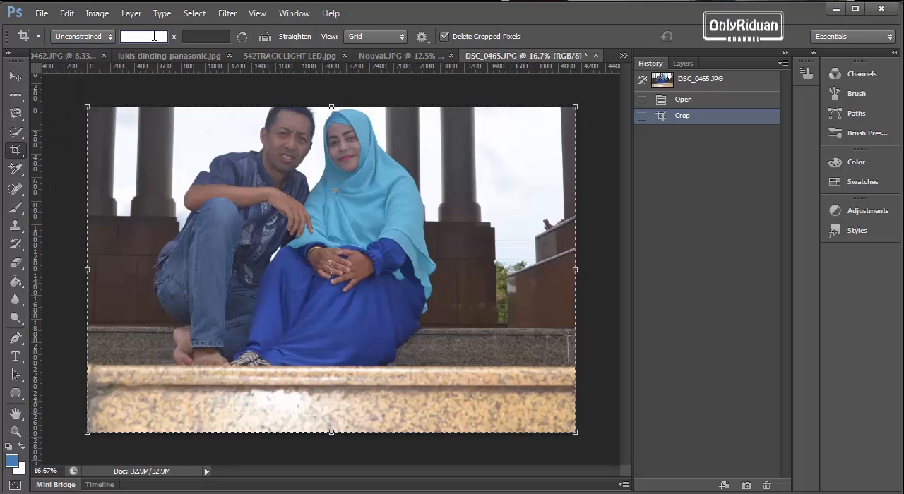
pyautogui.click(197, 35)
pyautogui.click(131, 37)
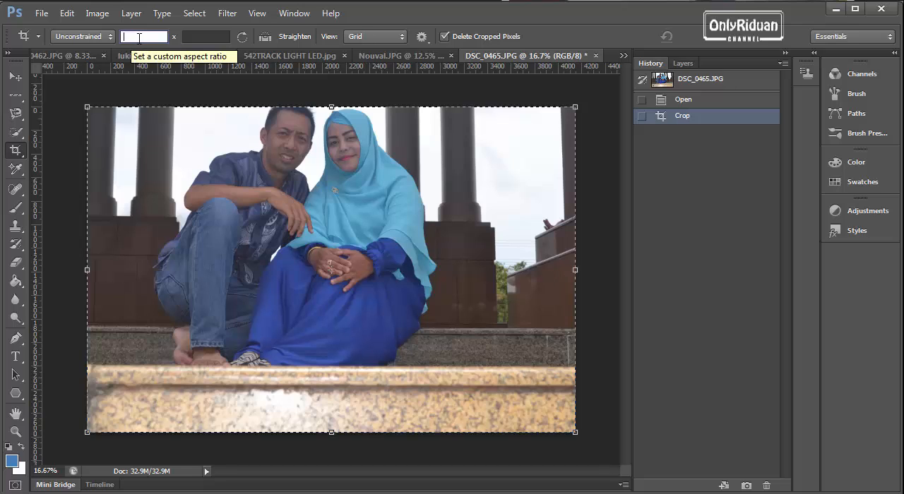
pyautogui.write('5')
pyautogui.click(203, 36)
pyautogui.write('10')
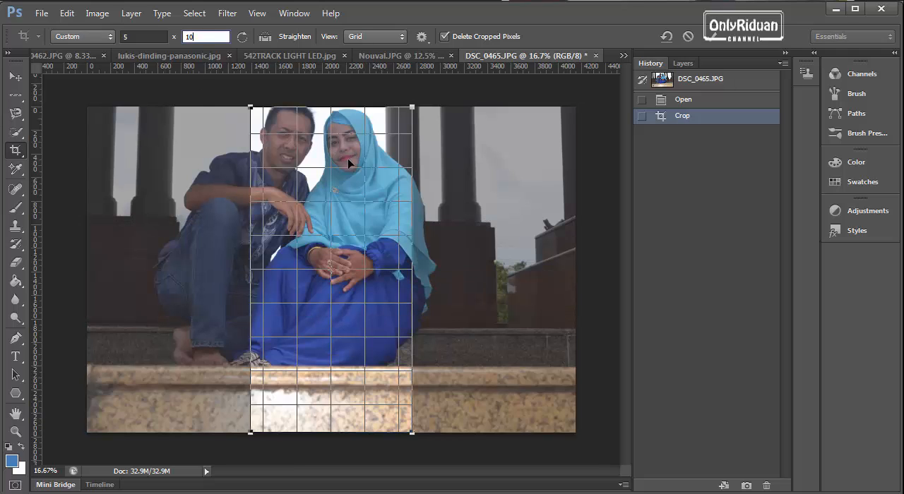
# Step: Crop the couple's photo at a custom 10 x 5 ratio, with the crop frame aligned to the photo's upper edge
pyautogui.click(150, 35)
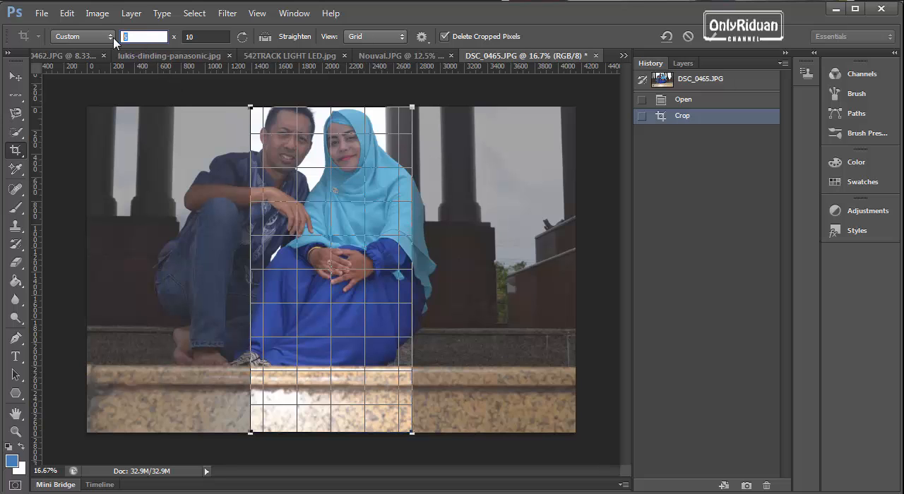
pyautogui.write('10')
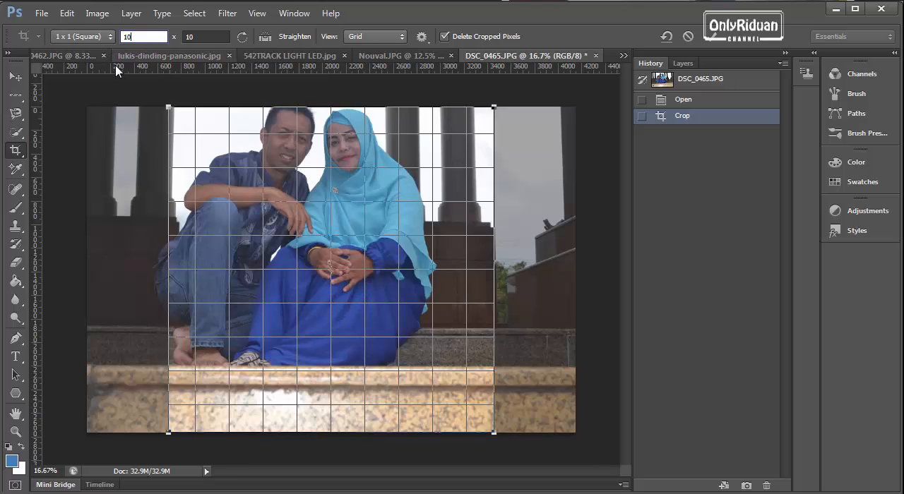
pyautogui.press('Tab')
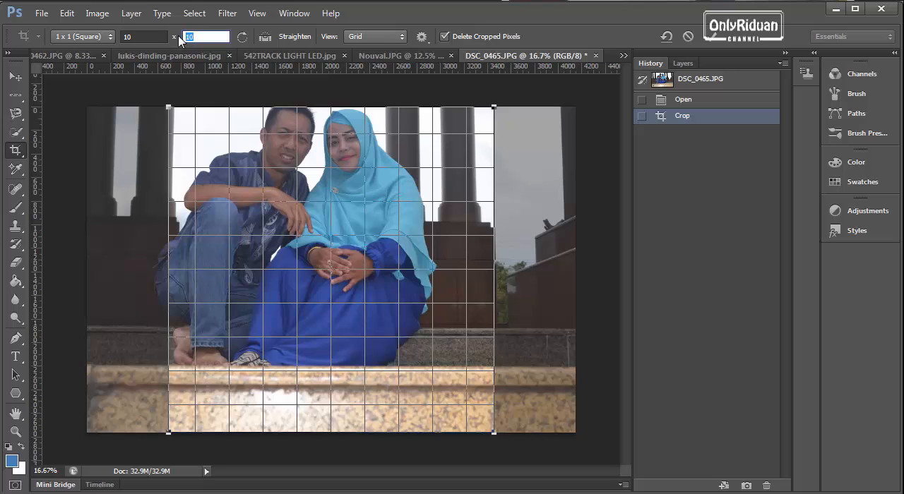
pyautogui.write('5')
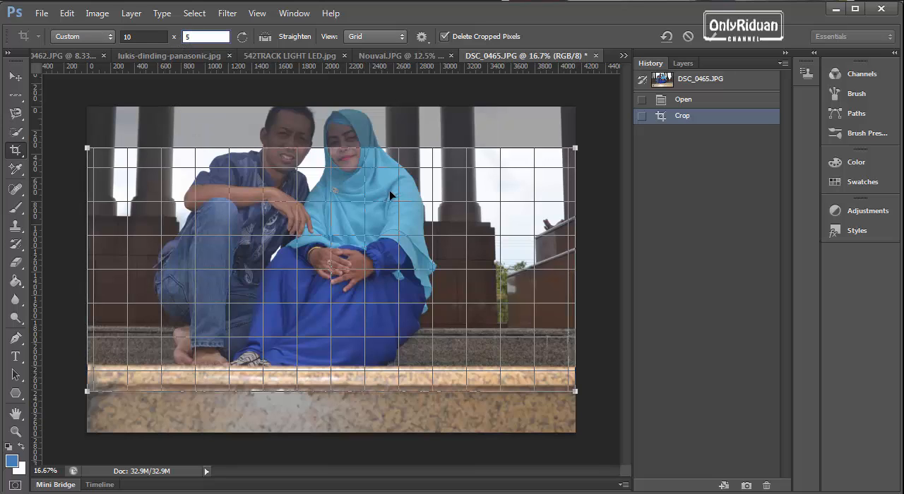
pyautogui.moveTo(384, 157); pyautogui.dragTo(380, 124)
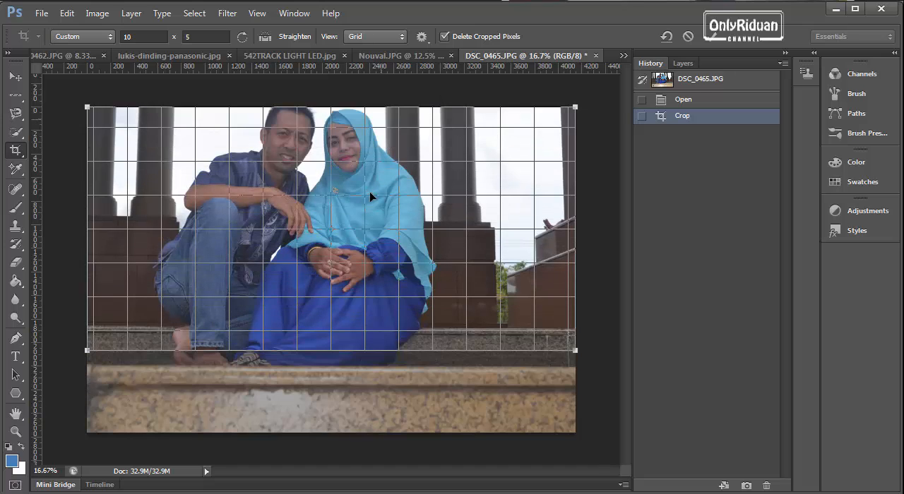
pyautogui.click(710, 38)
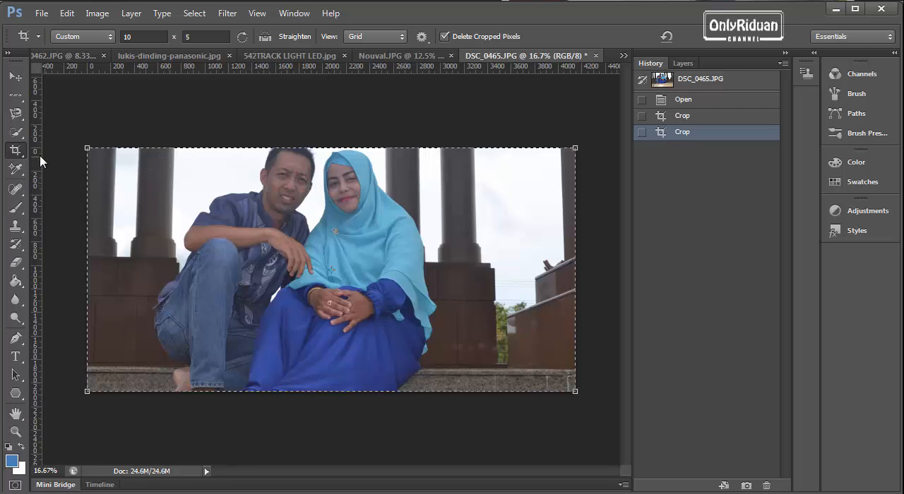
# Step: Switch to the lukis-dinding-panasonic.jpg image and activate the Perspective Crop Tool
pyautogui.rightClick(18, 154)
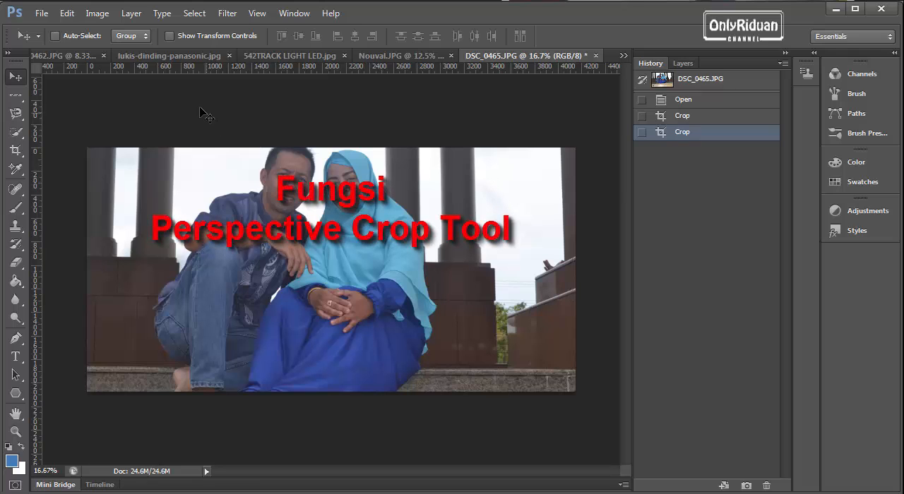
pyautogui.click(167, 57)
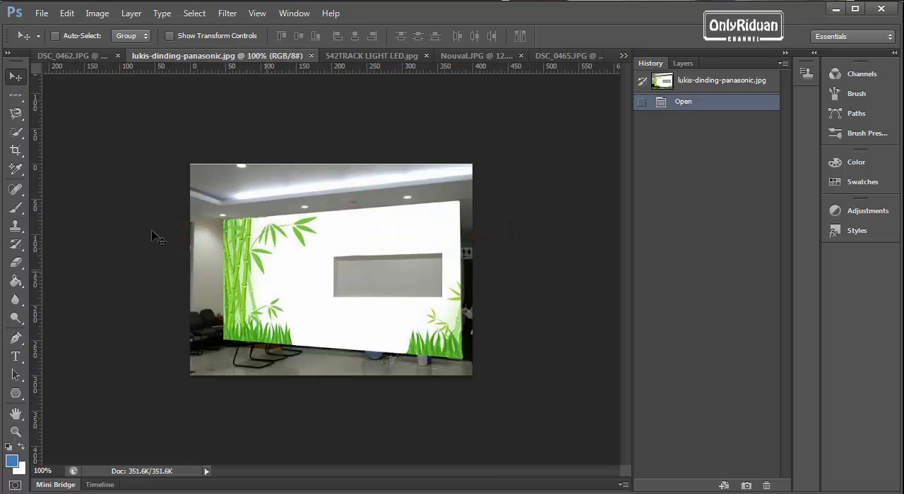
pyautogui.click(16, 150)
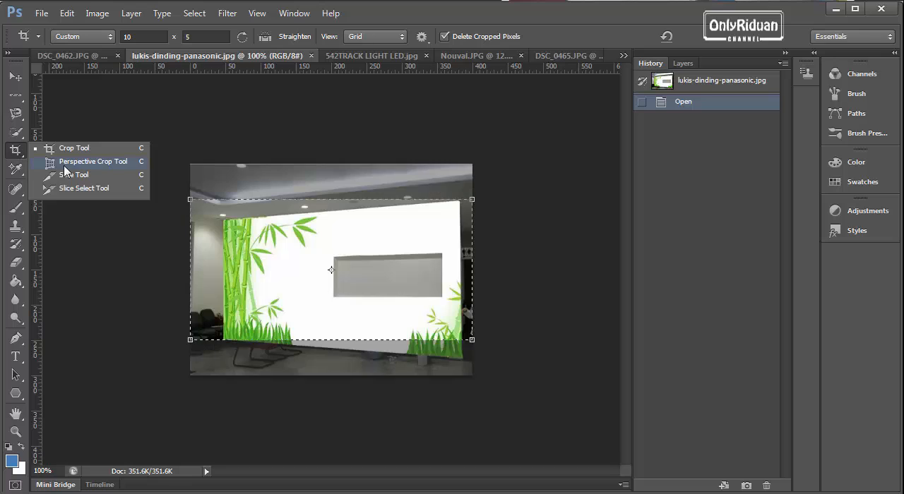
pyautogui.click(84, 162)
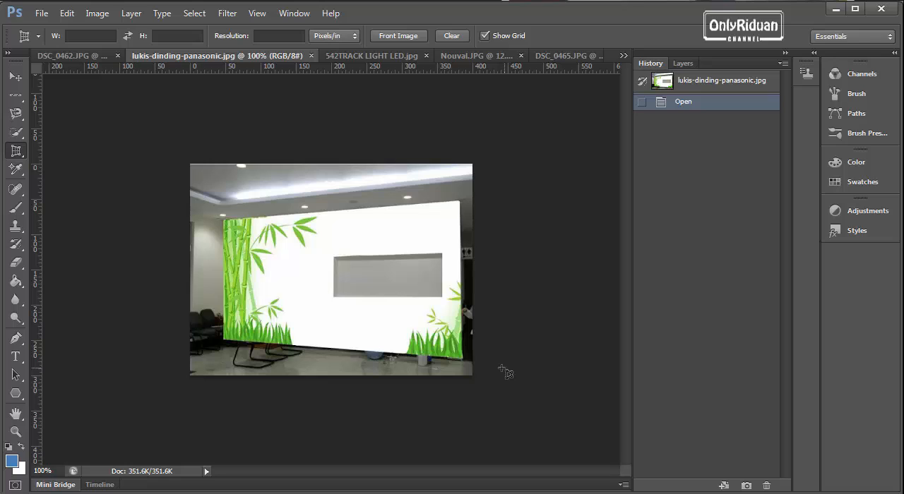
# Step: Perspective-crop the photo to the bamboo wall painting, with the grid's corners aligned to the white panel's slanted corners
pyautogui.moveTo(463, 358); pyautogui.dragTo(221, 203)
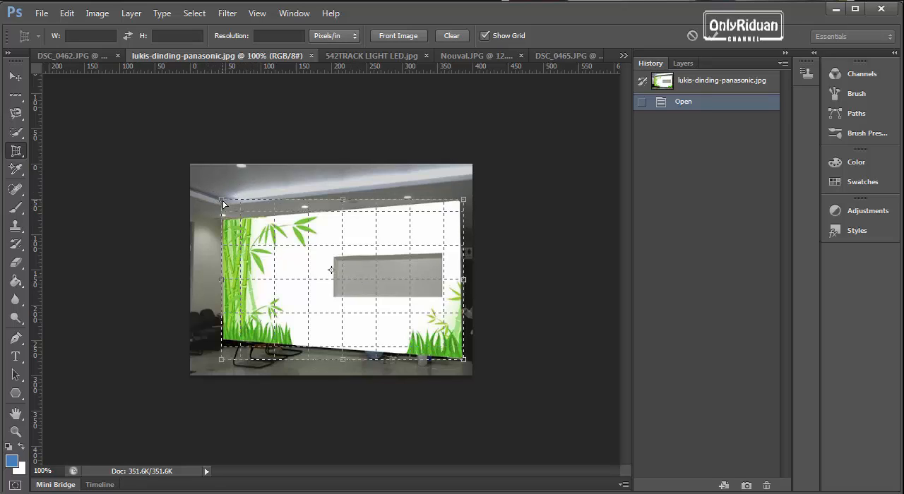
pyautogui.moveTo(221, 203); pyautogui.dragTo(224, 224)
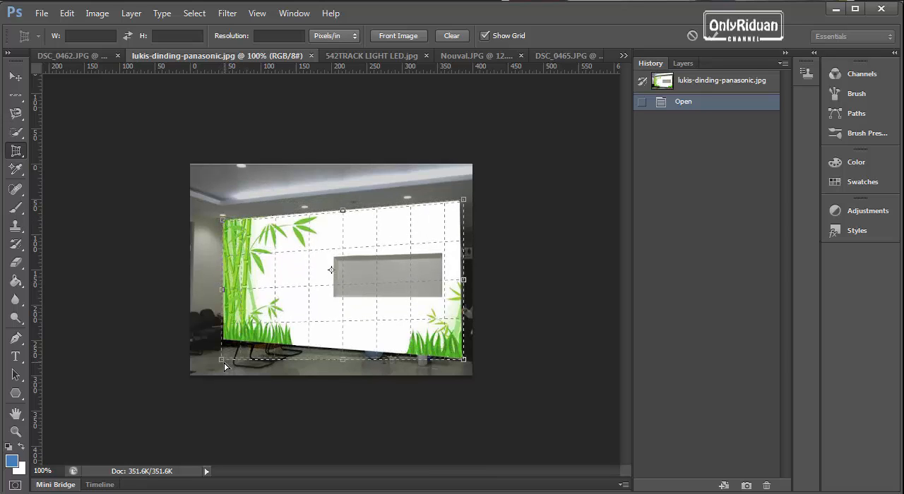
pyautogui.moveTo(223, 364); pyautogui.dragTo(222, 341)
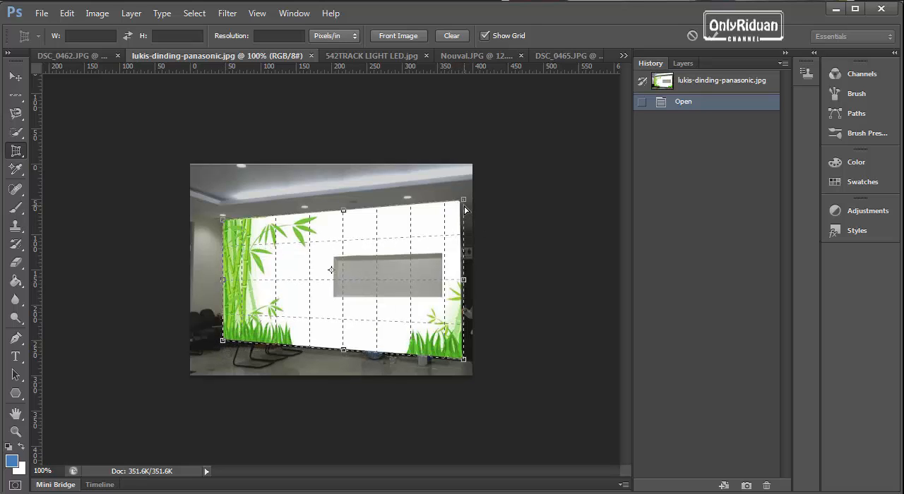
pyautogui.scroll(3, 458, 209)
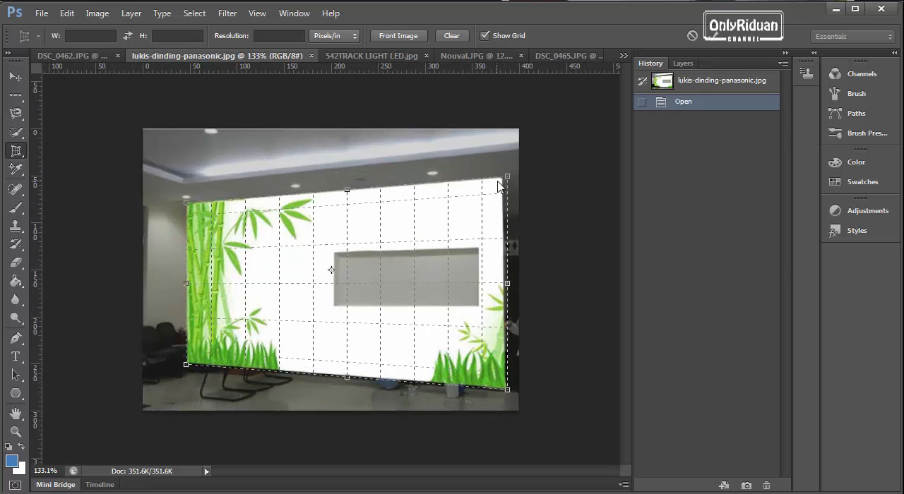
pyautogui.moveTo(506, 180); pyautogui.dragTo(503, 182)
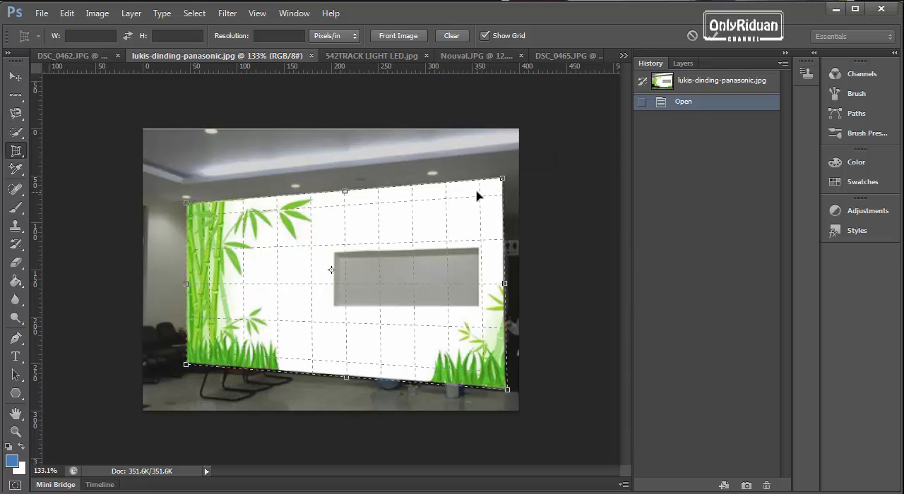
pyautogui.scroll(-1, 453, 225)
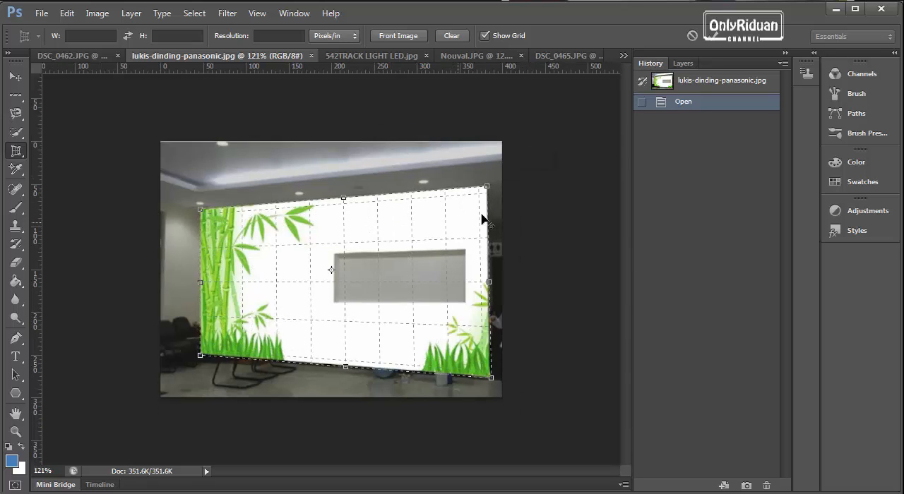
pyautogui.click(713, 36)
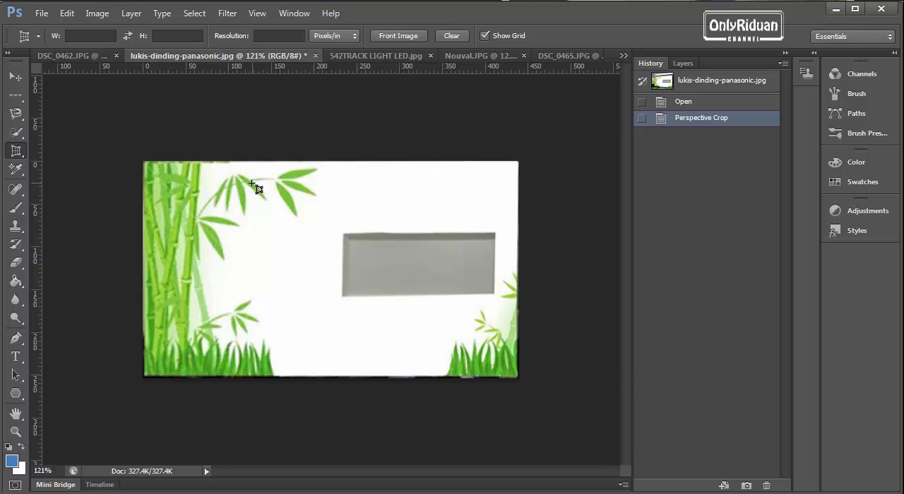
# Step: Revert the wall painting image to its opened state and set the perspective crop's resolution unit to Pixels/cm
pyautogui.click(683, 103)
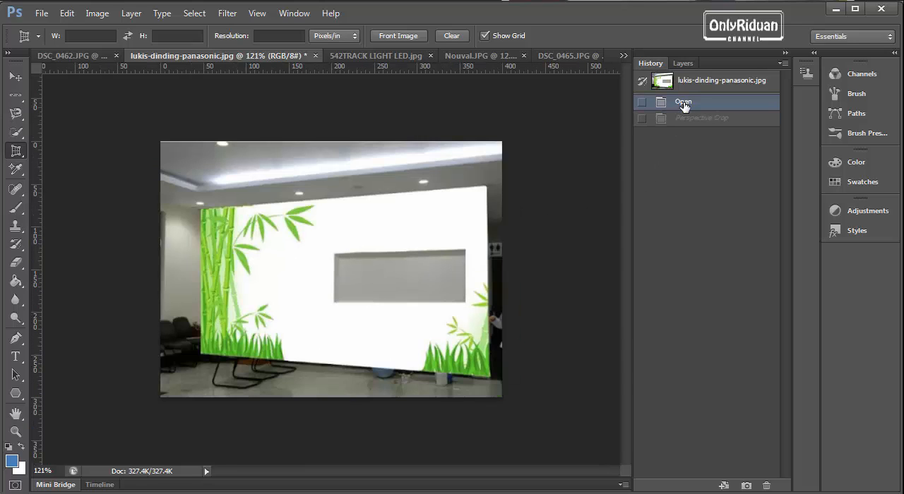
pyautogui.click(85, 36)
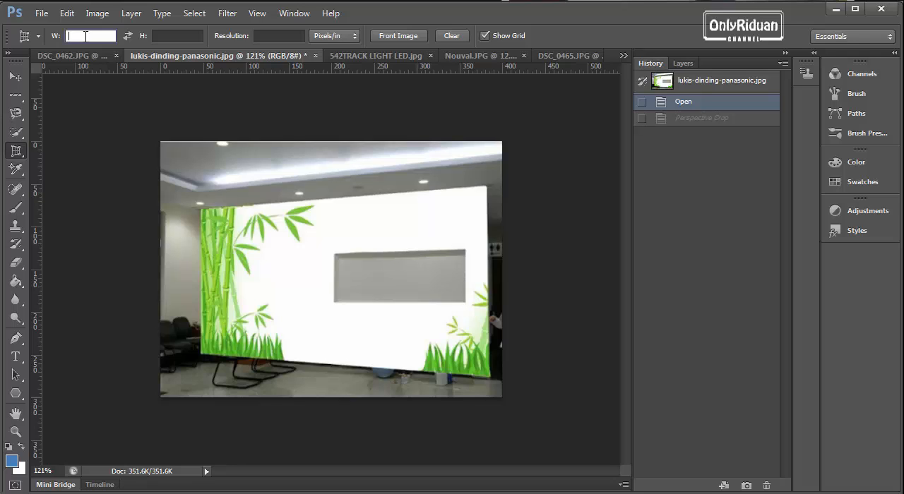
pyautogui.click(167, 37)
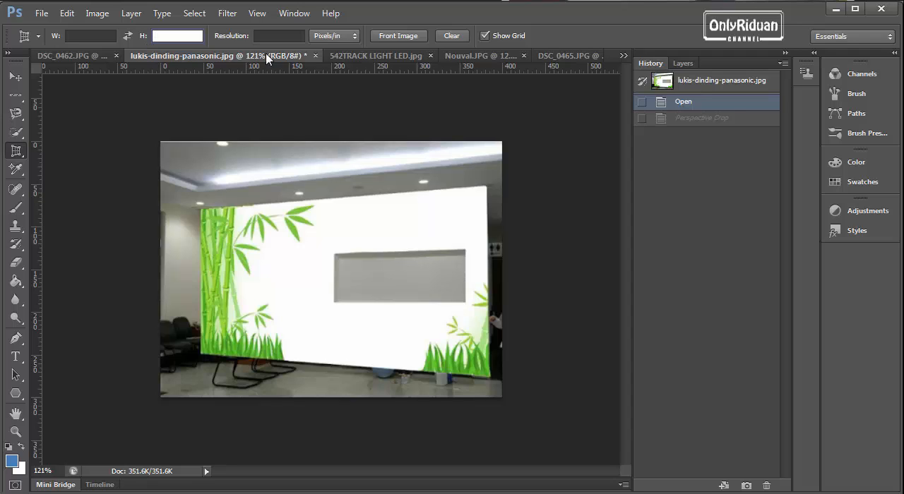
pyautogui.click(342, 36)
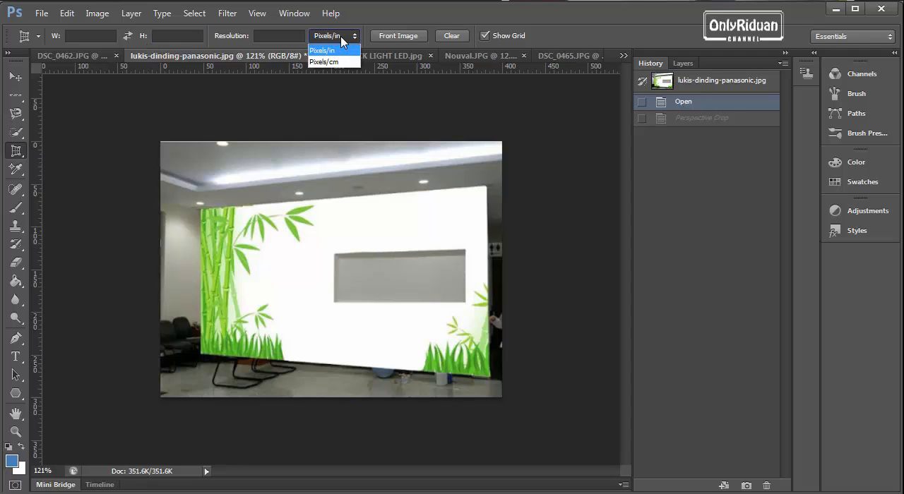
pyautogui.click(336, 63)
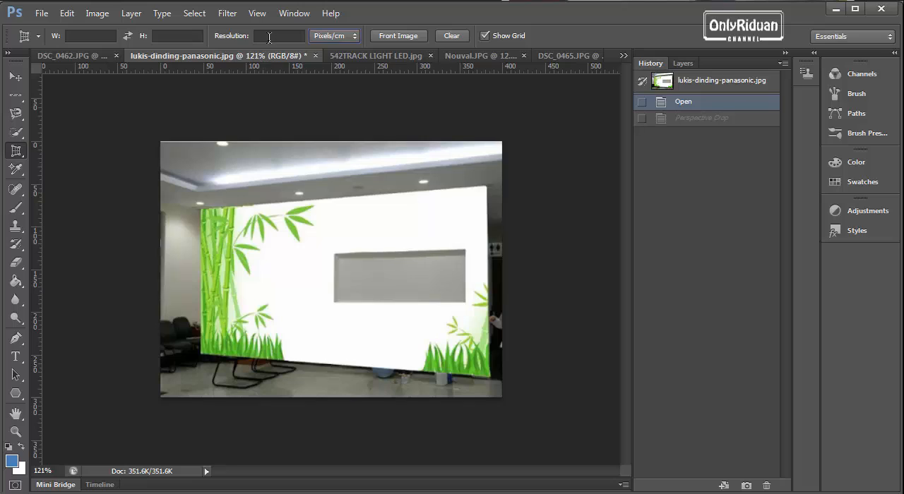
pyautogui.click(272, 36)
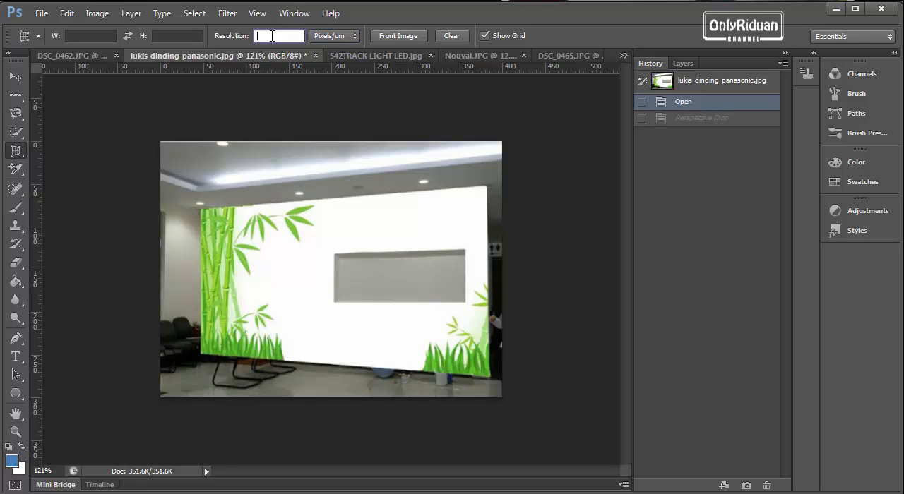
# Step: Set the perspective crop's output size to 10 cm wide by 5 cm high at a resolution of 100
pyautogui.click(96, 36)
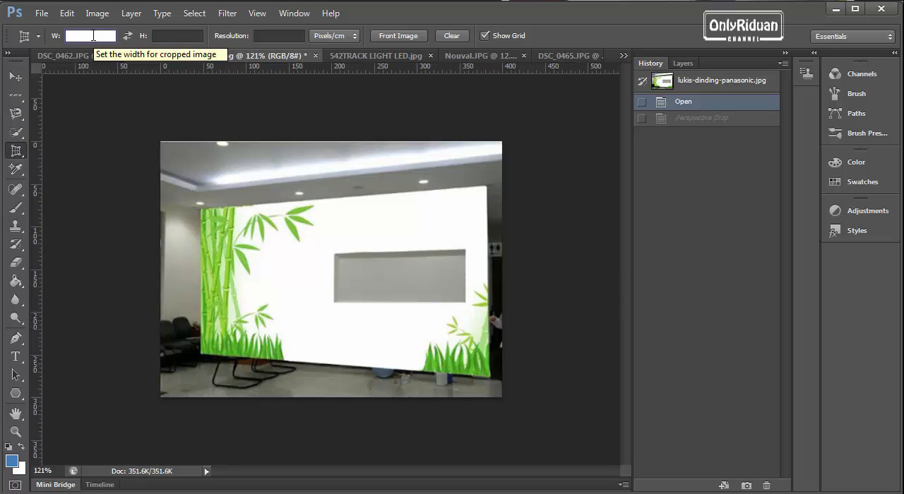
pyautogui.write('10')
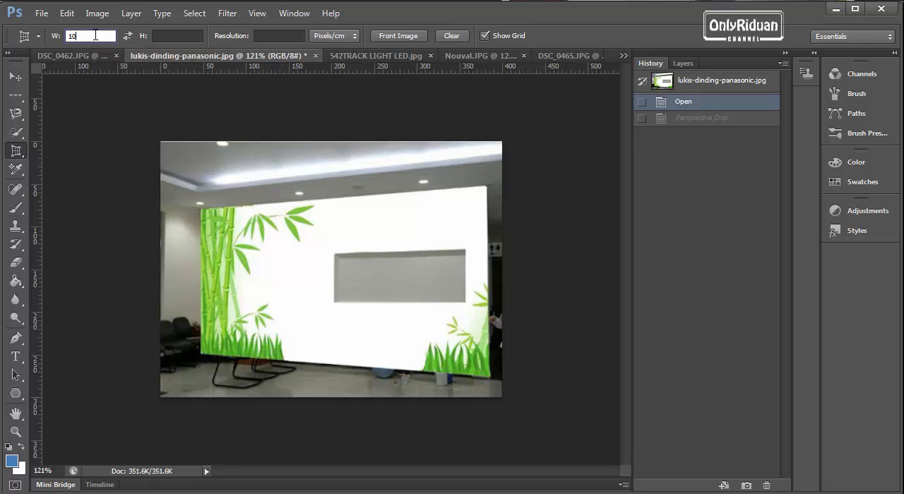
pyautogui.write(' cm')
pyautogui.click(179, 36)
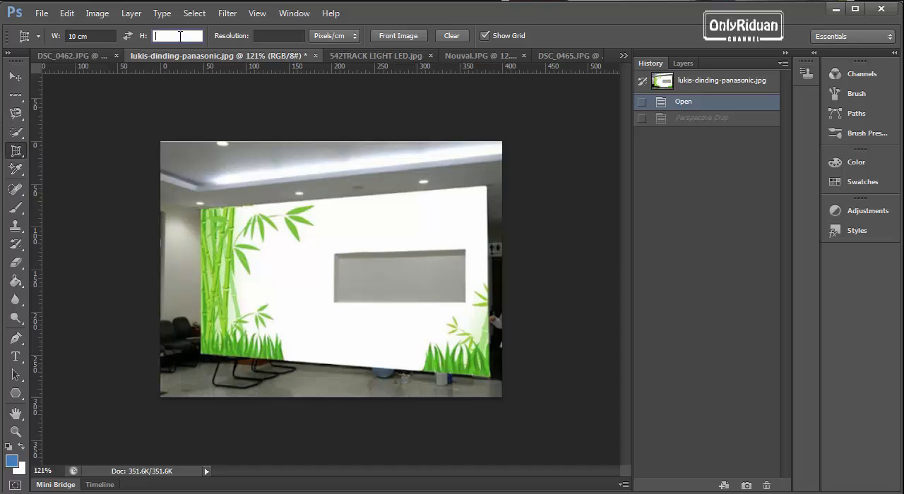
pyautogui.write('5')
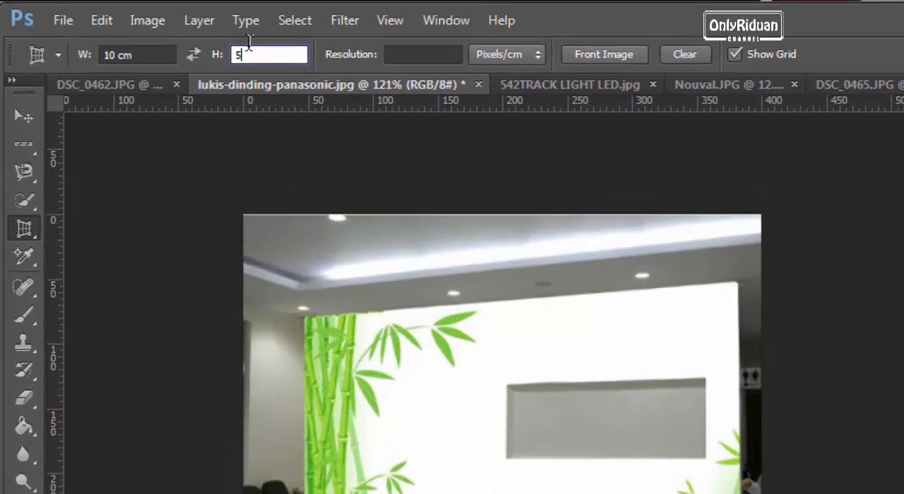
pyautogui.write(' cm')
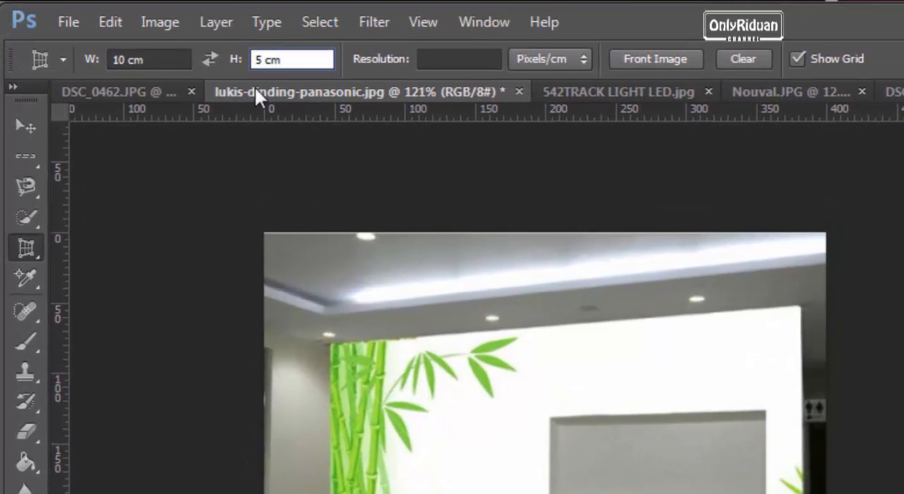
pyautogui.click(453, 60)
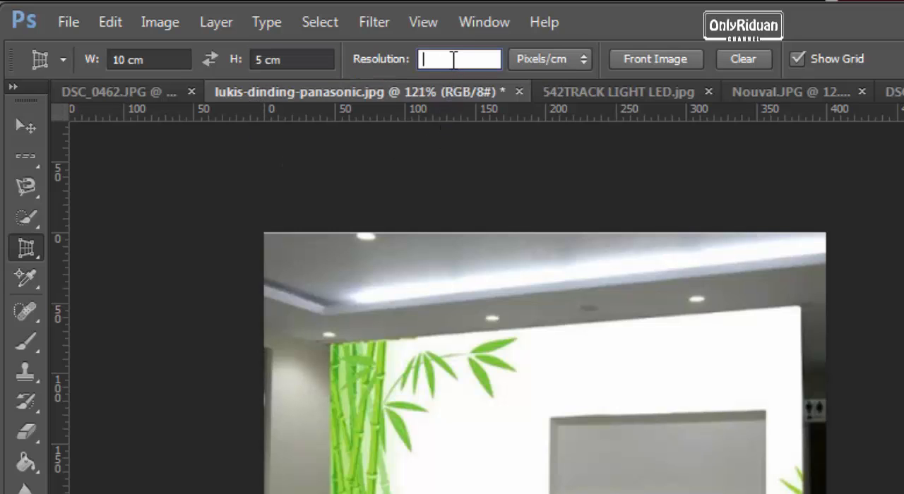
pyautogui.write('100')
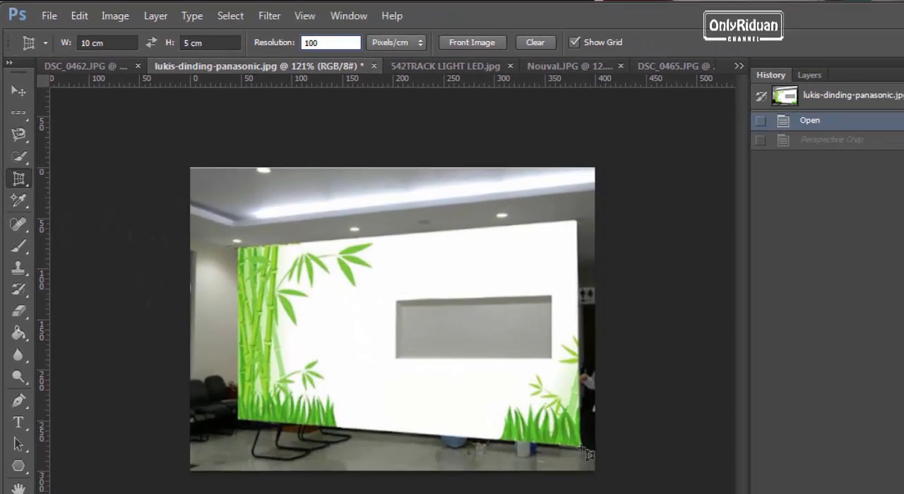
# Step: Fit the perspective crop grid to the four corners of the bamboo wall painting and apply the crop
pyautogui.moveTo(586, 453); pyautogui.dragTo(242, 212)
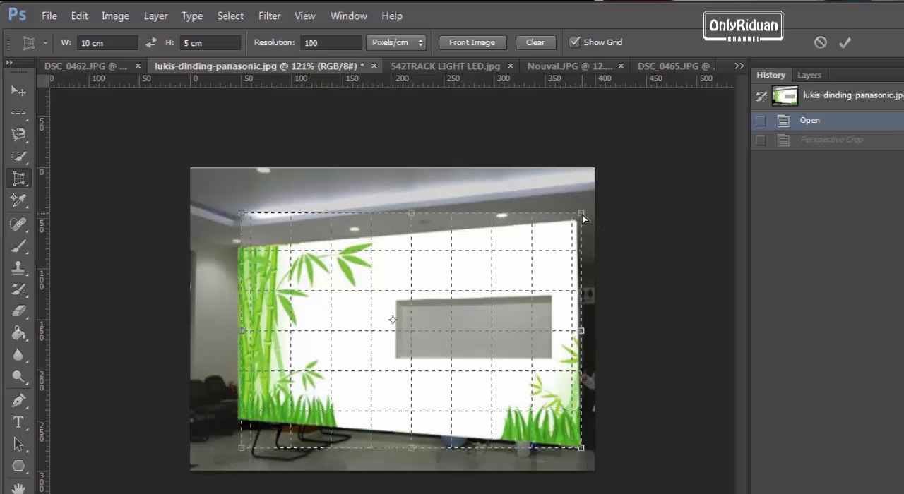
pyautogui.moveTo(582, 214); pyautogui.dragTo(577, 223)
pyautogui.moveTo(239, 221); pyautogui.dragTo(237, 251)
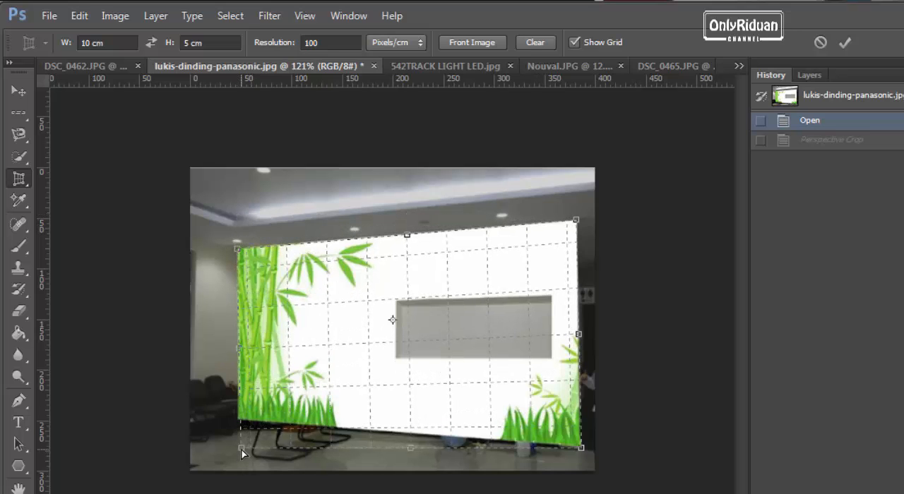
pyautogui.moveTo(240, 449); pyautogui.dragTo(236, 419)
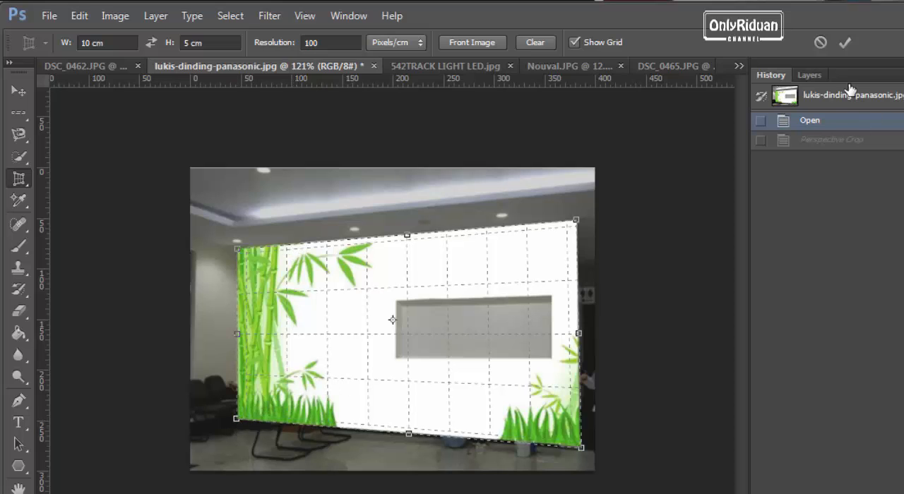
pyautogui.click(844, 44)
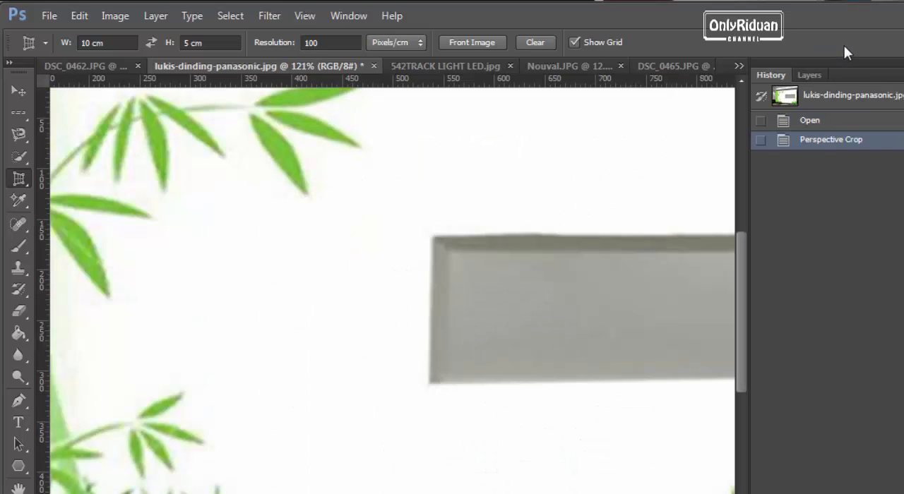
# Step: Check the cropped painting's document width and height in the Image Size dialog with units in Centimeters
pyautogui.scroll(-4, 462, 277)
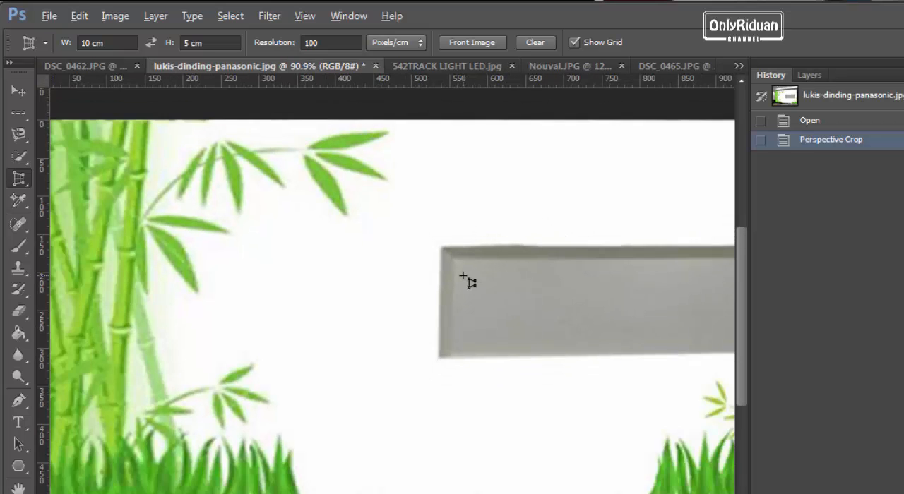
pyautogui.press('alt')
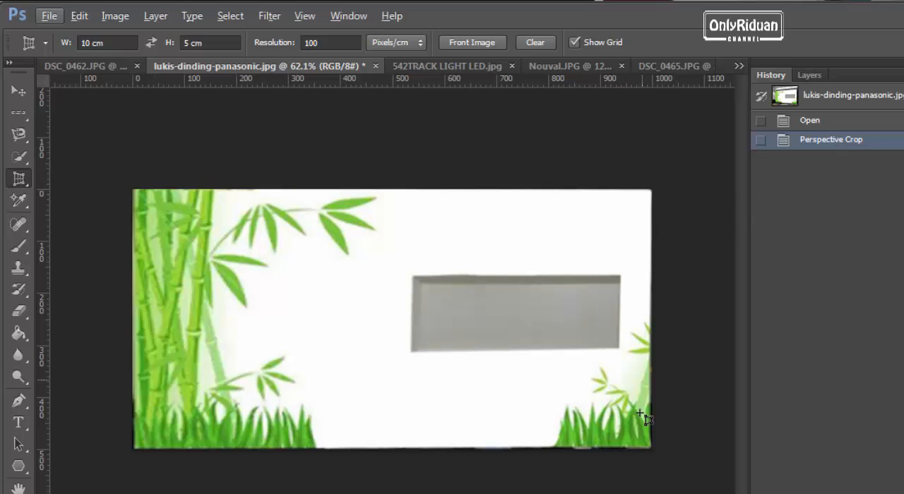
pyautogui.click(113, 16)
pyautogui.click(161, 137)
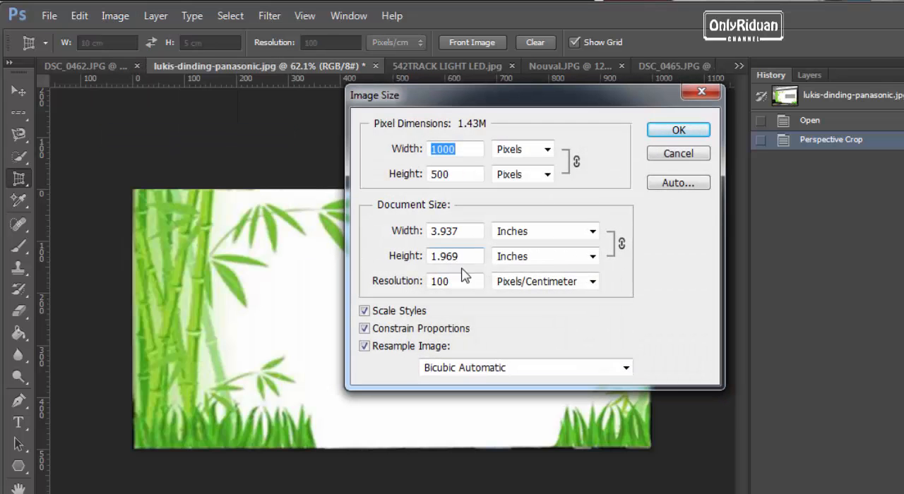
pyautogui.click(592, 232)
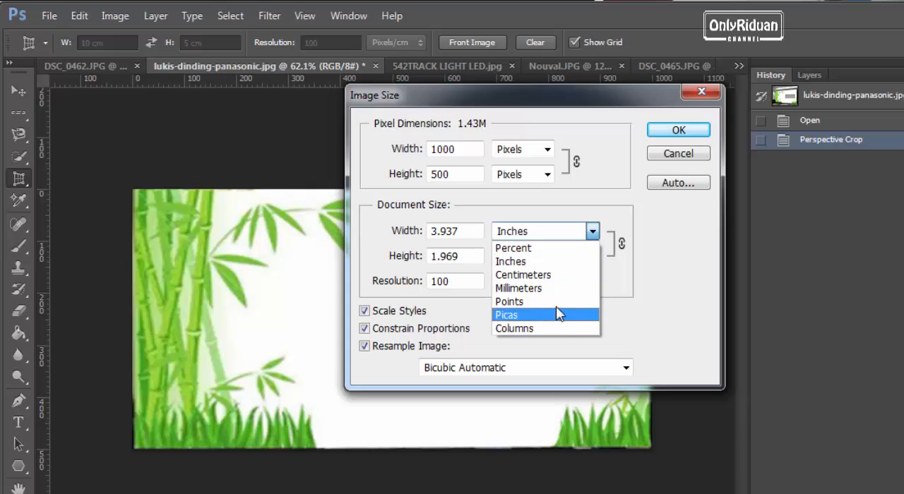
pyautogui.click(556, 275)
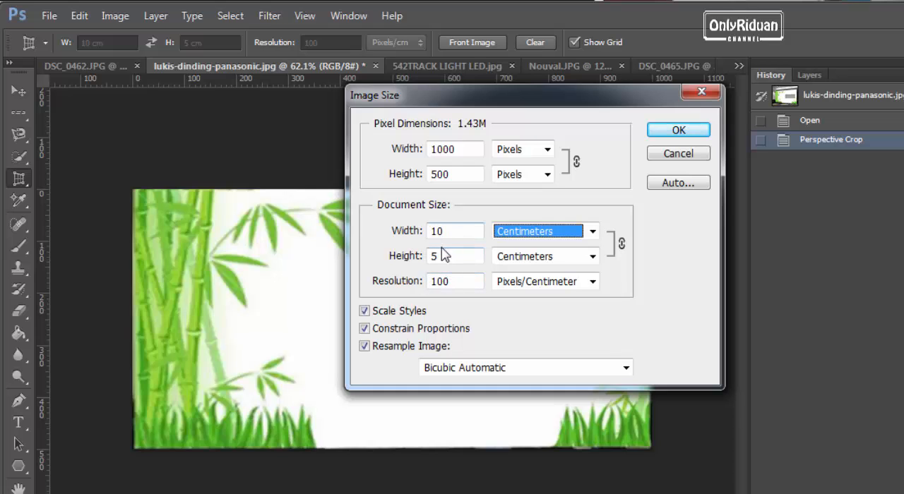
pyautogui.click(688, 137)
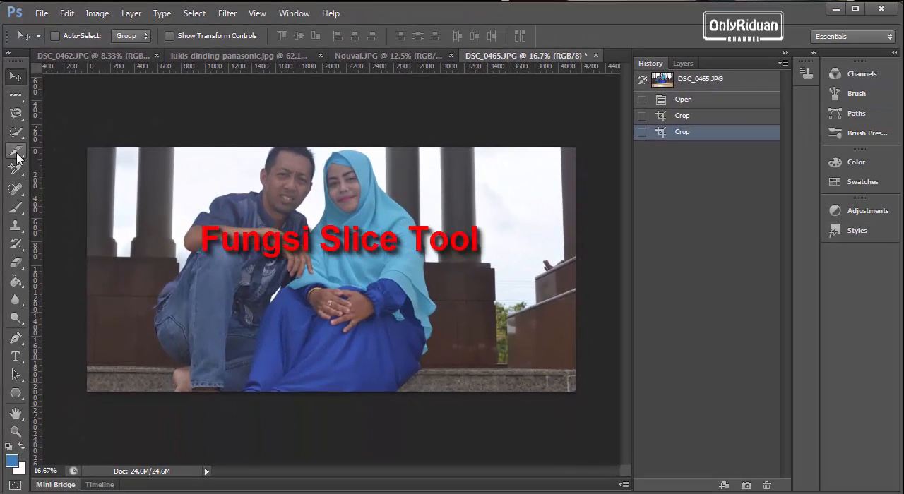
# Step: Show the Slice Tool among the crop tools, switch to the Move Tool and open 542TRACK LIGHT LED.jpg from the web folder
pyautogui.click(19, 171)
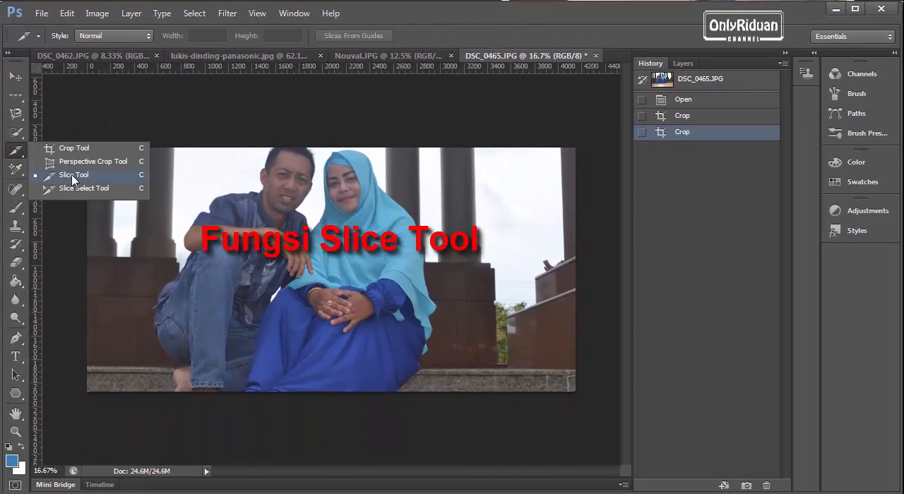
pyautogui.click(16, 76)
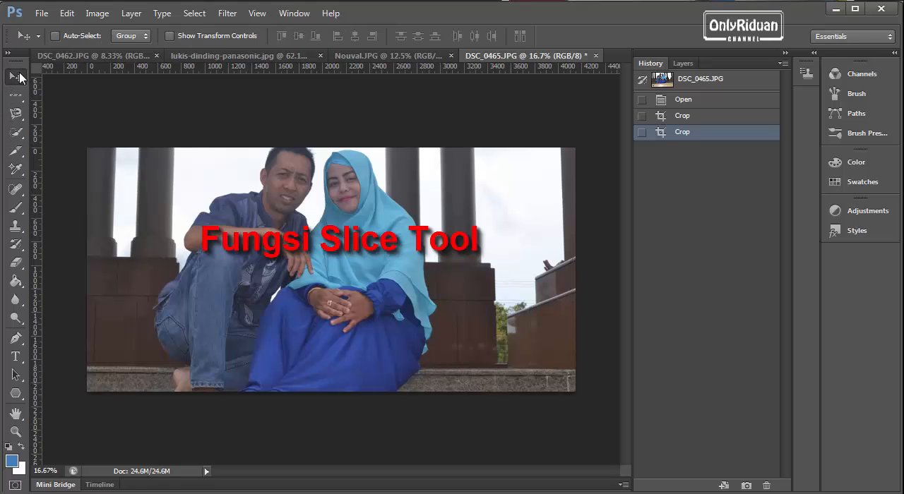
pyautogui.click(66, 13)
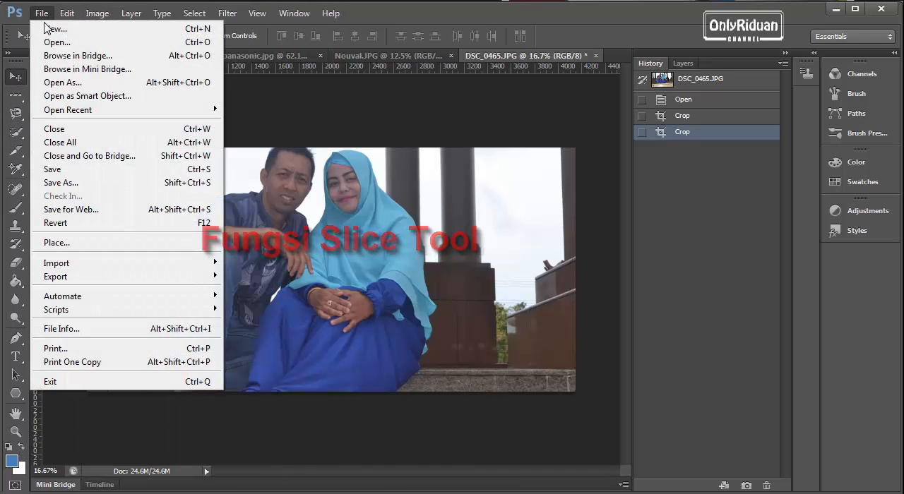
pyautogui.click(44, 36)
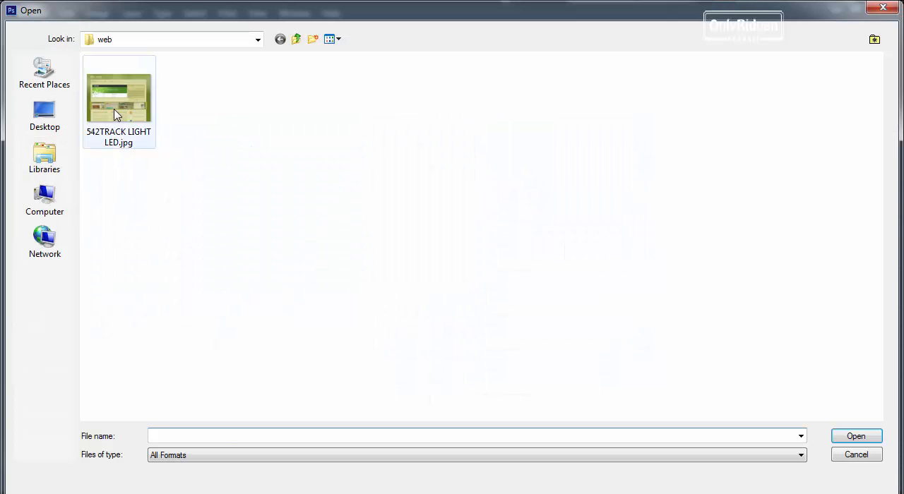
pyautogui.click(116, 115)
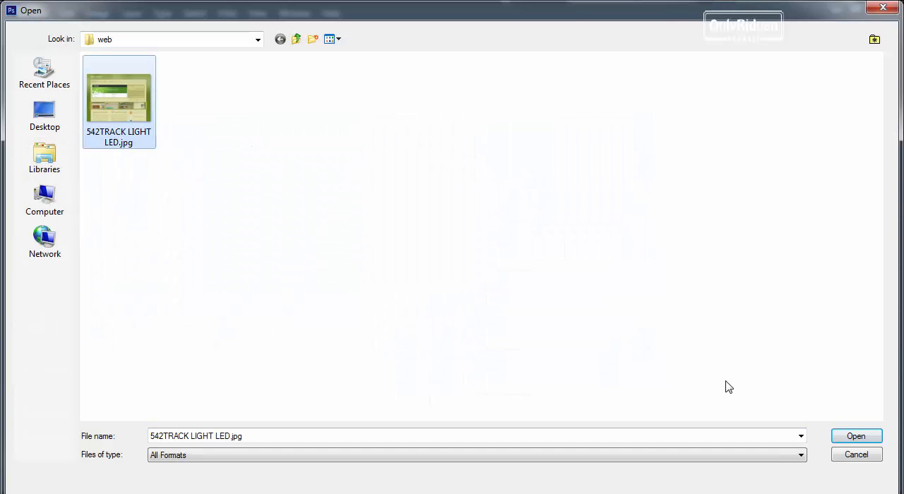
pyautogui.click(856, 436)
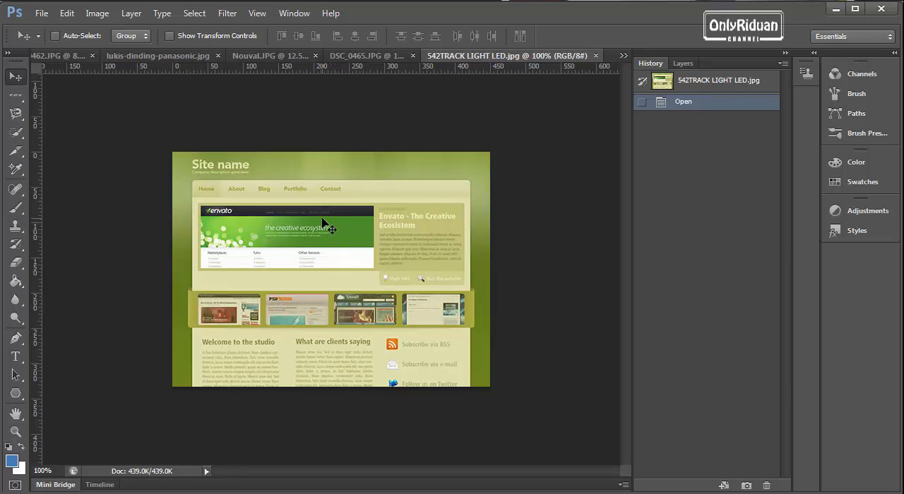
# Step: Crop narrow strips off both side edges of the web page layout image, keeping its full height
pyautogui.click(17, 150)
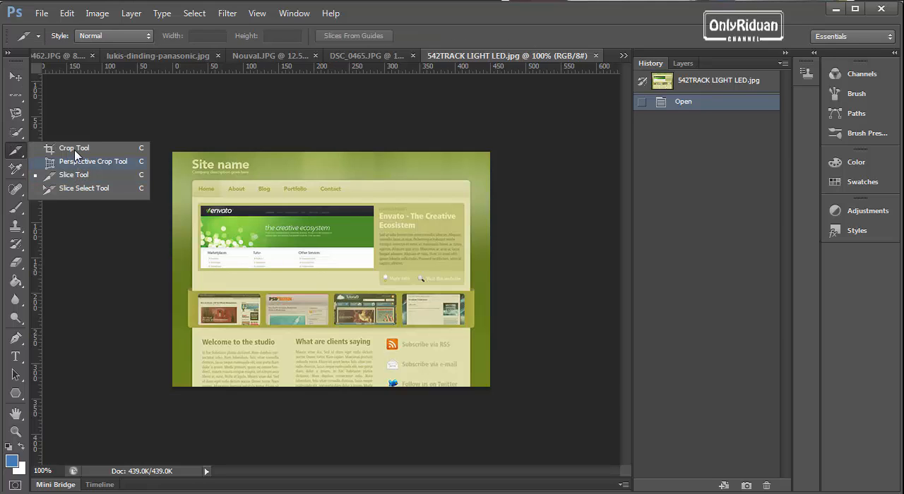
pyautogui.click(75, 150)
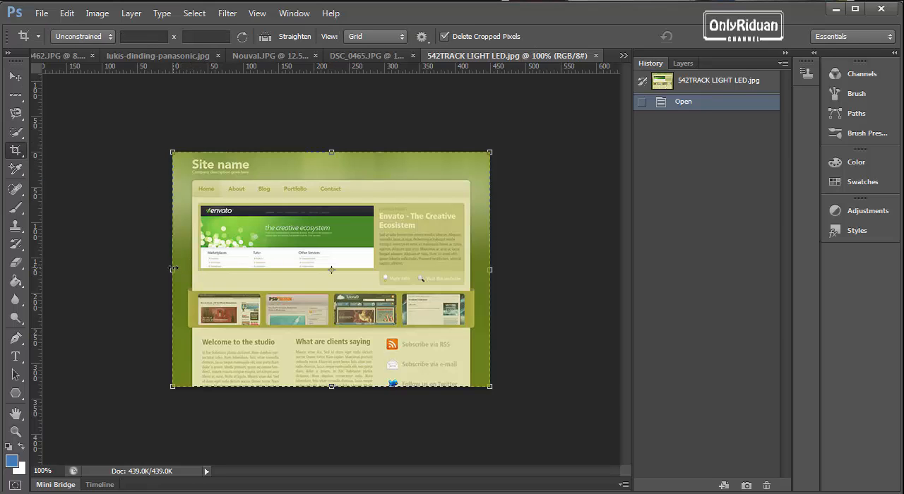
pyautogui.moveTo(173, 269); pyautogui.dragTo(186, 269)
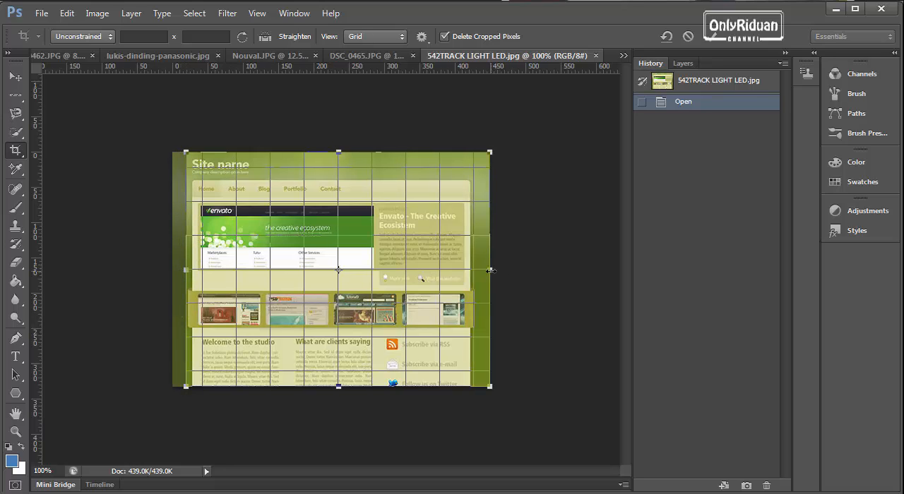
pyautogui.moveTo(490, 271); pyautogui.dragTo(477, 270)
pyautogui.click(710, 38)
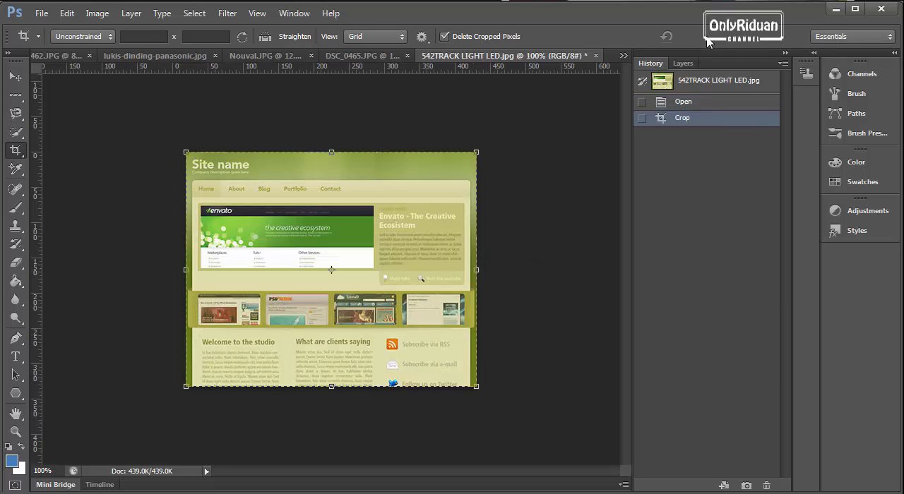
# Step: With the Slice Tool, slice the Site name logo area at about 96 × 39 px and the remaining header strip beside it
pyautogui.rightClick(20, 156)
pyautogui.click(73, 175)
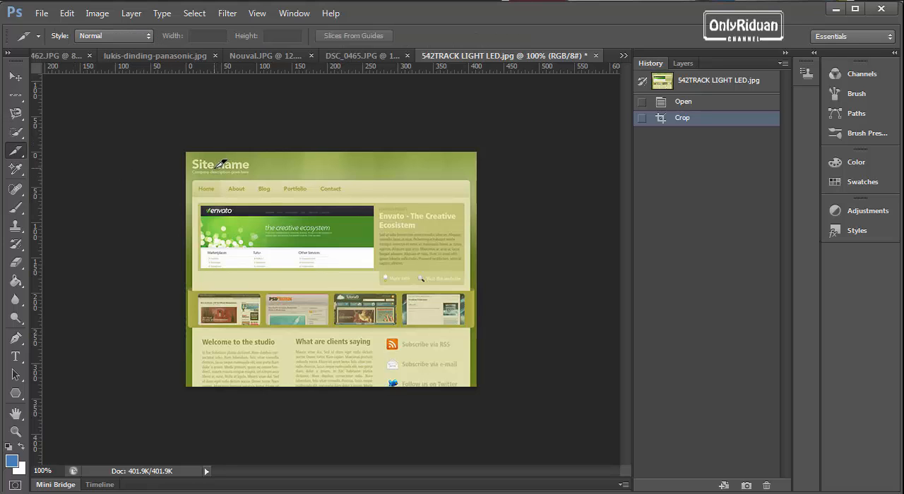
pyautogui.scroll(4, 221, 164)
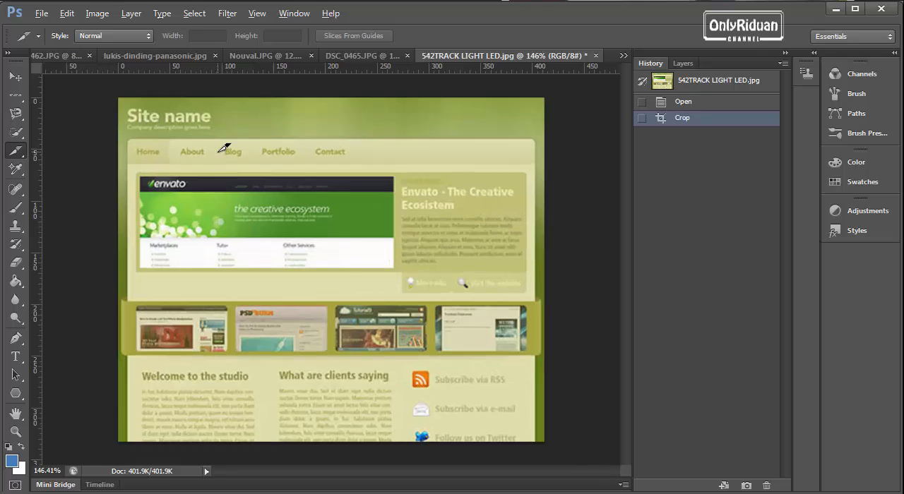
pyautogui.press('alt')
pyautogui.click(127, 97)
pyautogui.moveTo(119, 98); pyautogui.dragTo(223, 135)
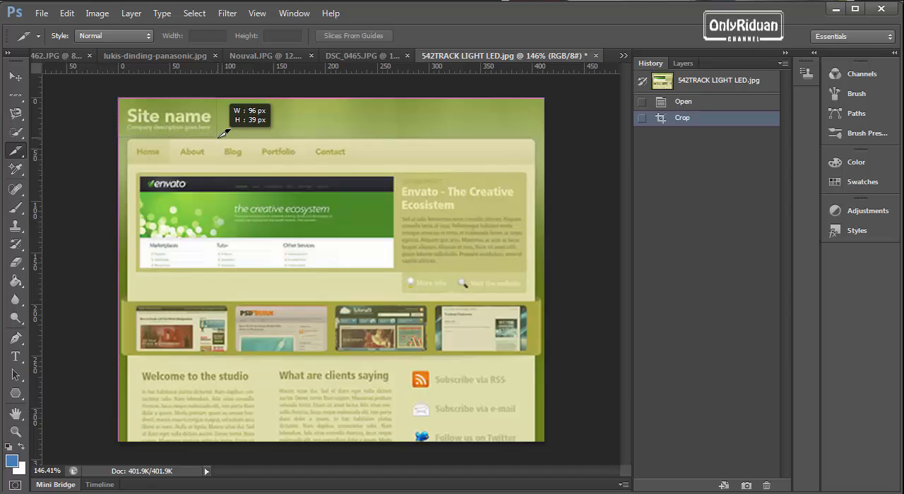
pyautogui.moveTo(224, 134); pyautogui.dragTo(224, 134)
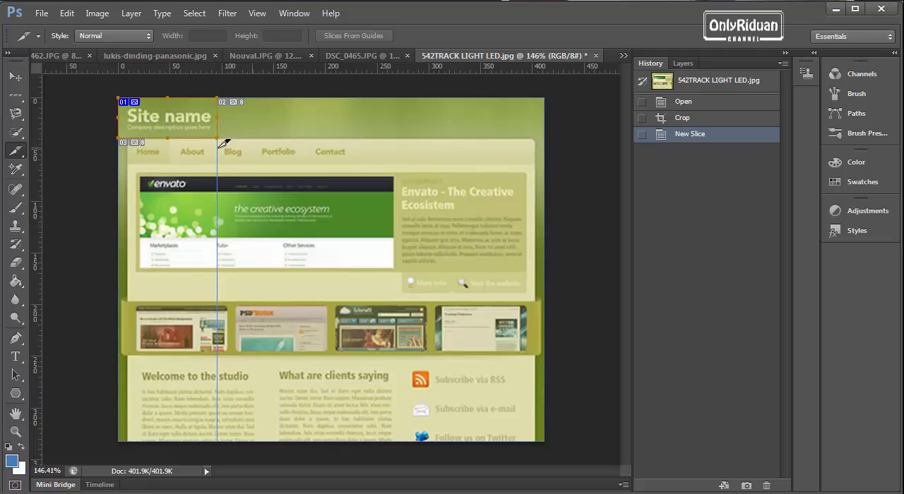
pyautogui.moveTo(219, 98); pyautogui.dragTo(544, 136)
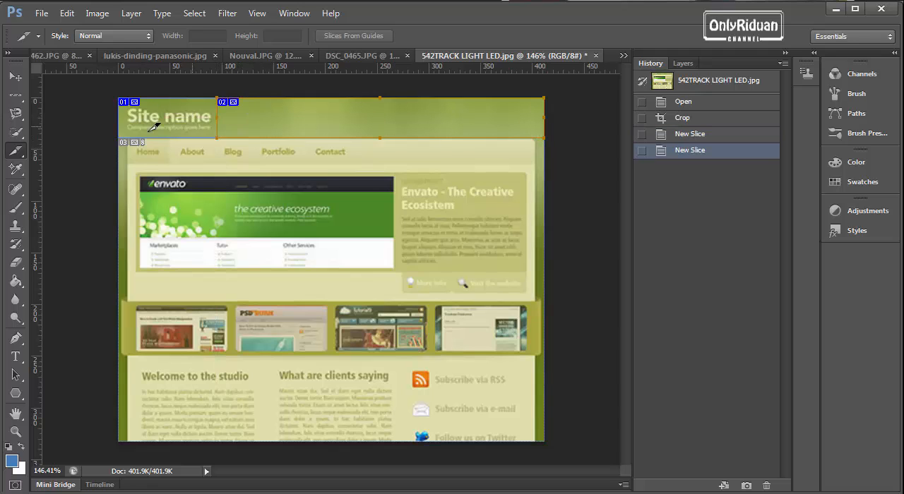
# Step: Slice the navigation bar into separate Home, About, Blog, Portfolio and Contact slices, plus one for the empty remainder of the row
pyautogui.moveTo(120, 138); pyautogui.dragTo(224, 152)
pyautogui.moveTo(220, 161); pyautogui.dragTo(329, 170)
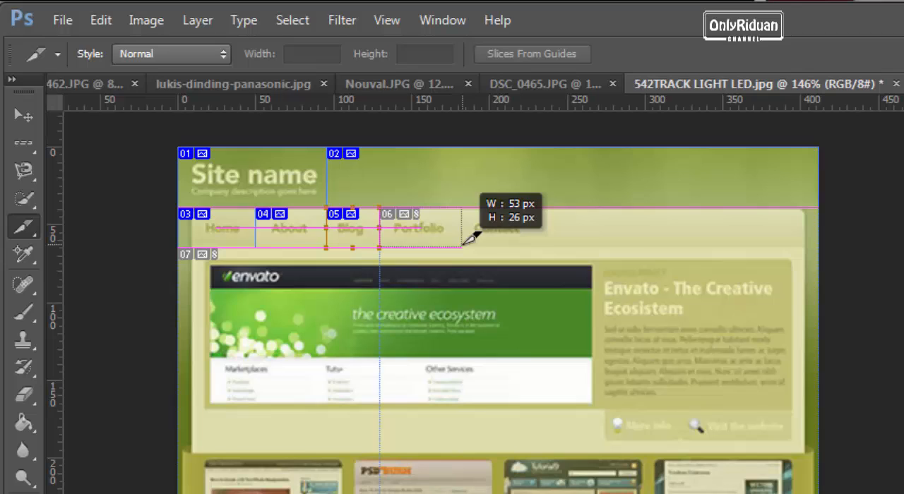
pyautogui.moveTo(468, 240); pyautogui.dragTo(464, 244)
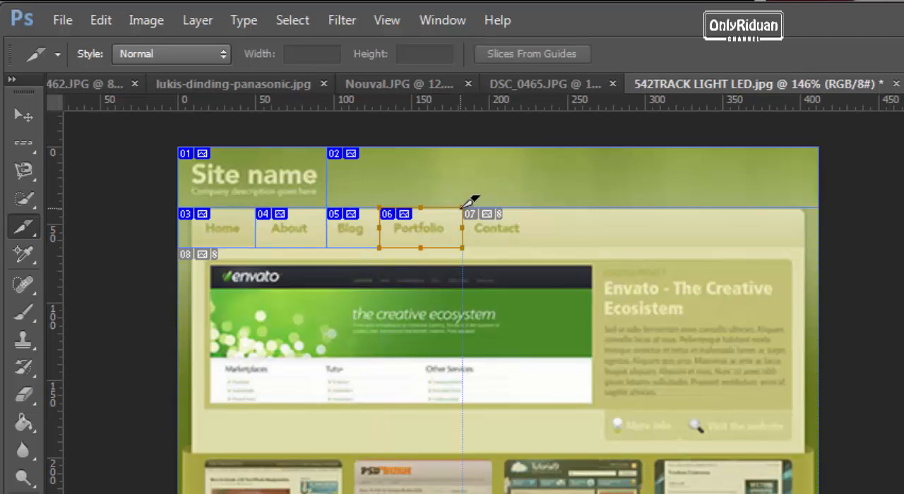
pyautogui.moveTo(474, 202); pyautogui.dragTo(536, 242)
pyautogui.moveTo(533, 210); pyautogui.dragTo(826, 240)
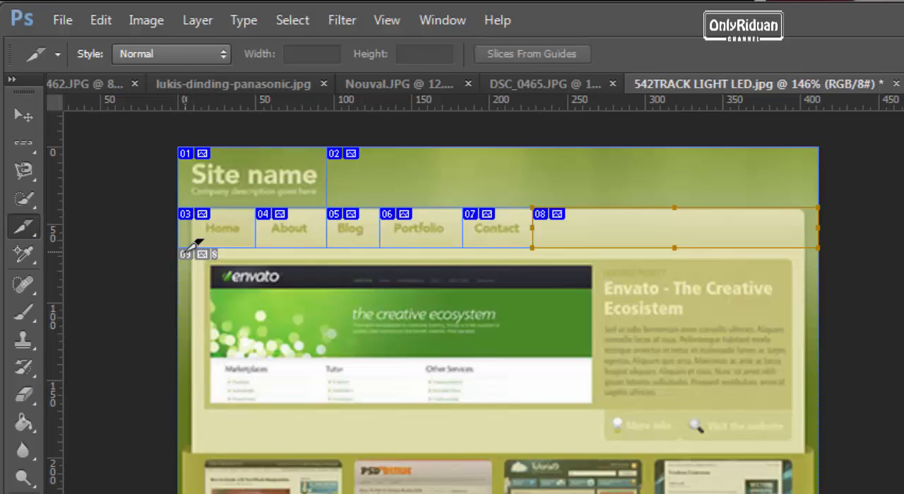
# Step: Create one slice around the Envato banner and a second slice around the text panel beside it
pyautogui.moveTo(182, 243); pyautogui.dragTo(601, 443)
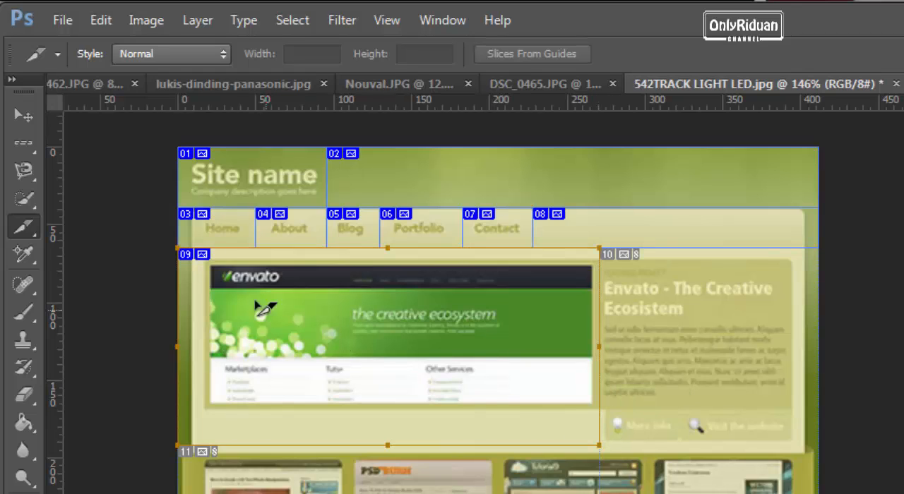
pyautogui.moveTo(185, 243); pyautogui.dragTo(822, 434)
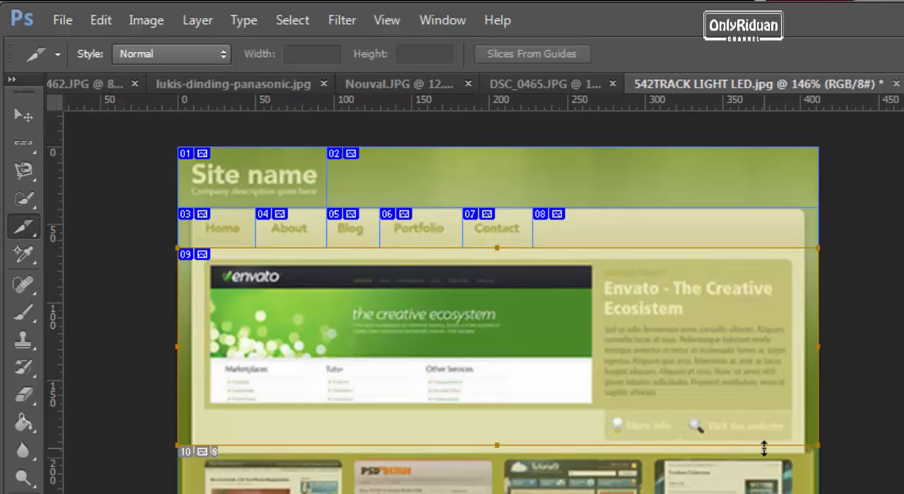
pyautogui.hotkey('ctrl', 'z')
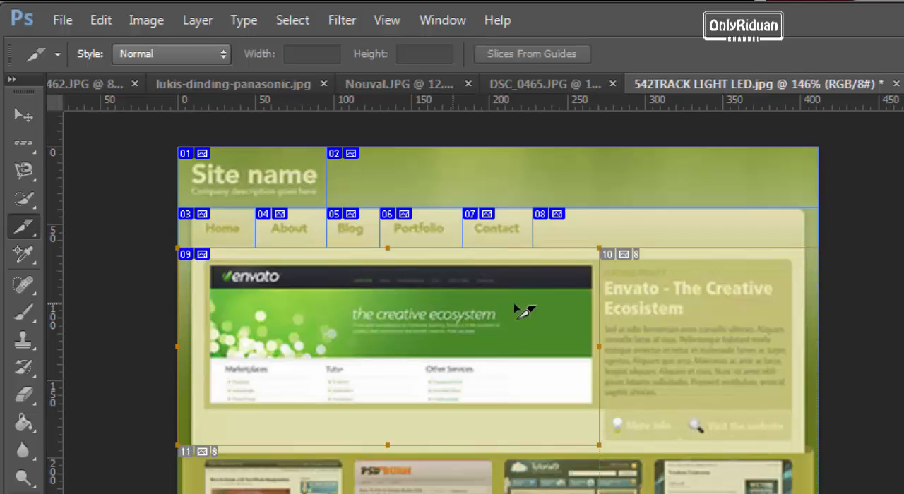
pyautogui.moveTo(600, 248); pyautogui.dragTo(819, 446)
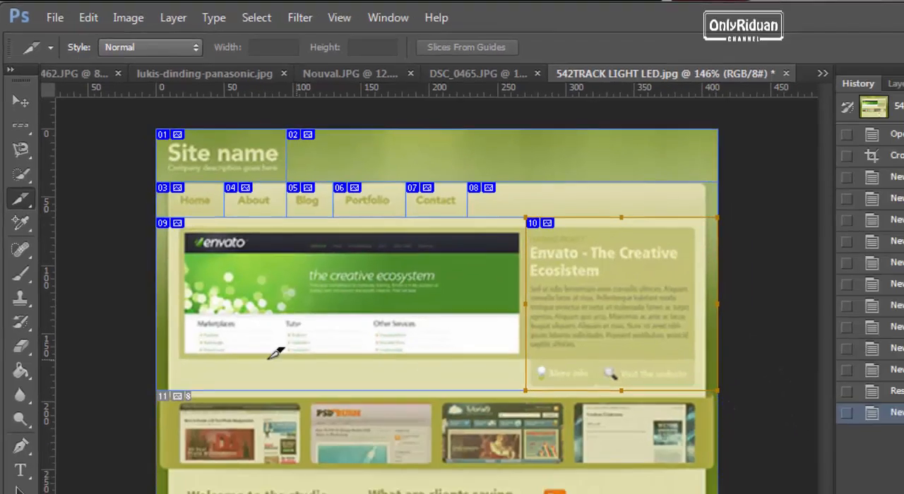
# Step: Slice the full-width thumbnail strip and the three columns below it: Welcome to the studio, What are clients saying and the subscribe links
pyautogui.moveTo(156, 391); pyautogui.dragTo(717, 478)
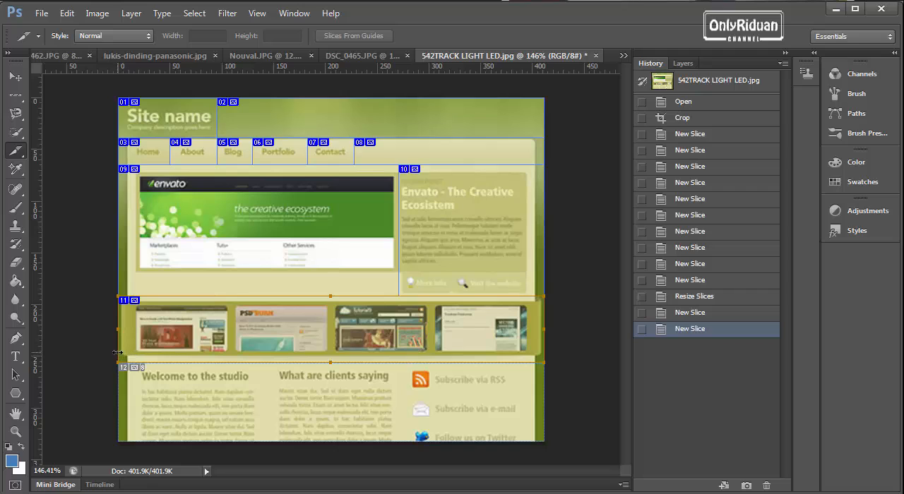
pyautogui.moveTo(128, 358); pyautogui.dragTo(270, 432)
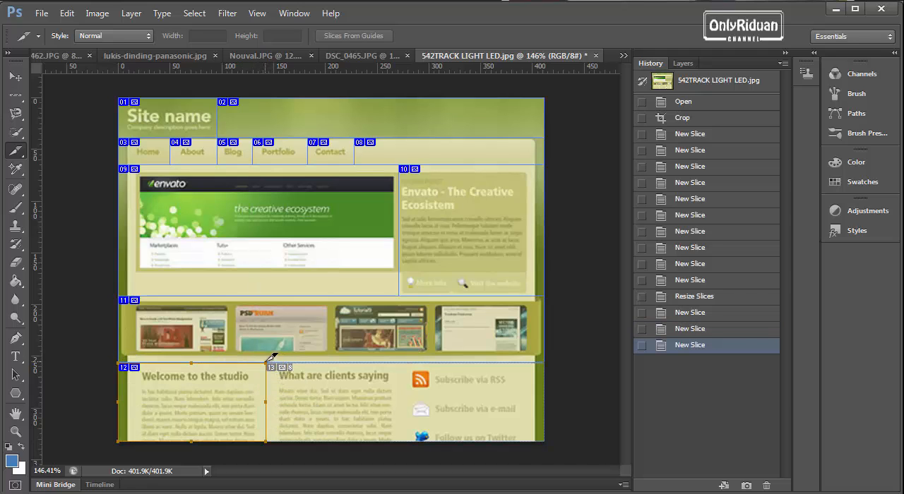
pyautogui.moveTo(268, 362); pyautogui.dragTo(405, 441)
pyautogui.moveTo(399, 363); pyautogui.dragTo(544, 442)
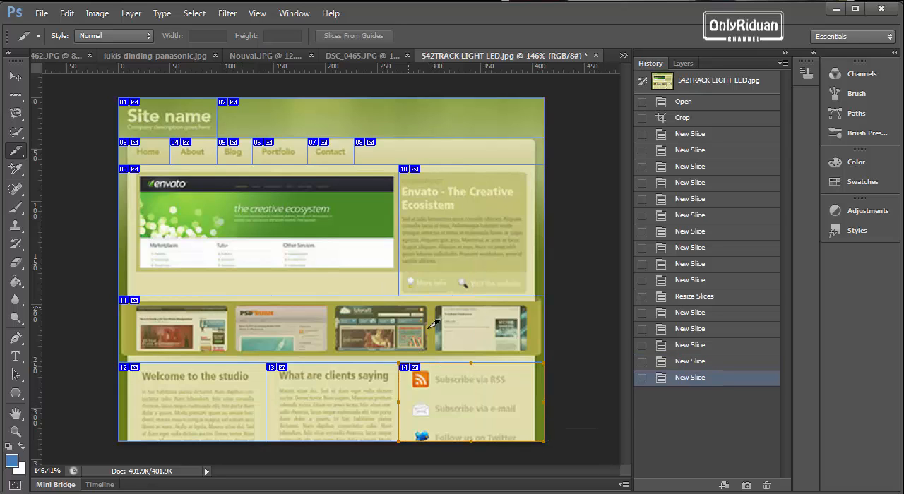
# Step: Export all slices with Save for Web using the JPEG format, saving images only as 542TRACK-LIGHT-LED.jpg in the web folder
pyautogui.click(683, 63)
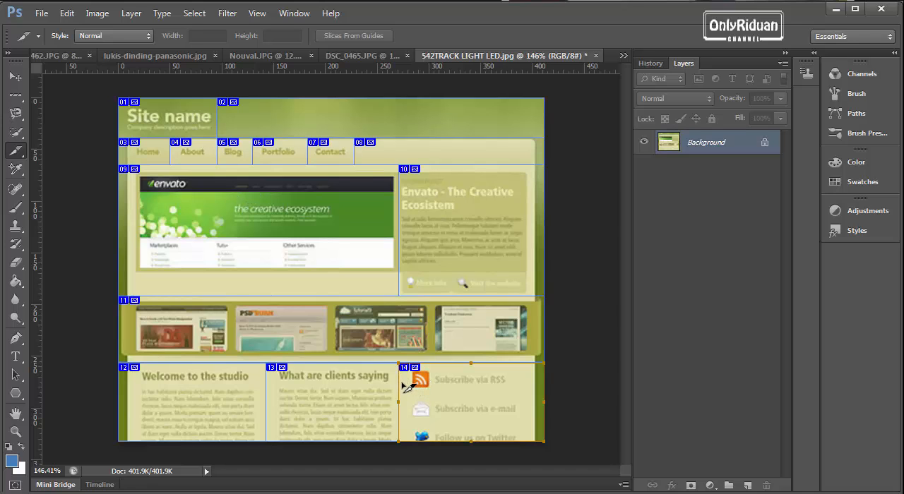
pyautogui.click(42, 13)
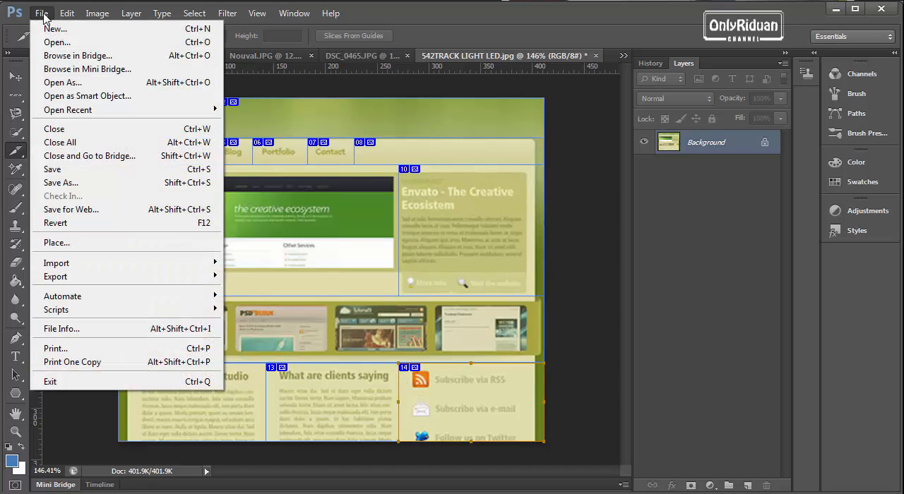
pyautogui.click(78, 210)
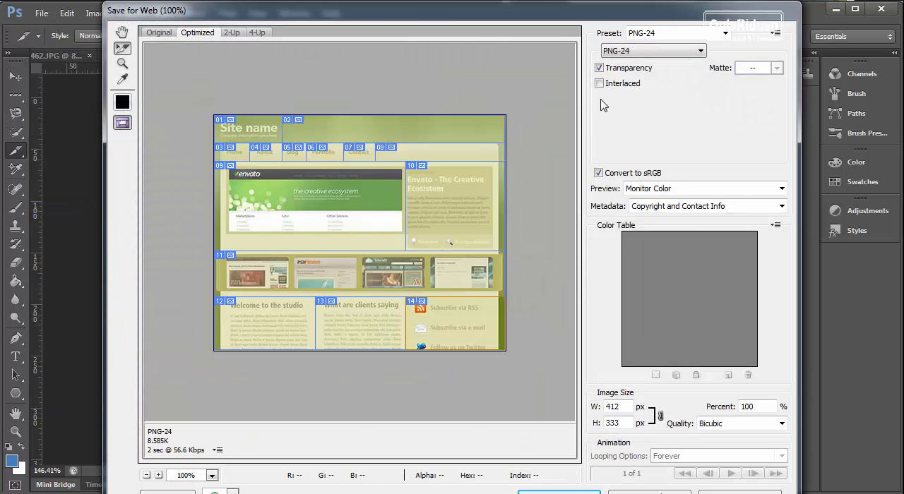
pyautogui.click(645, 52)
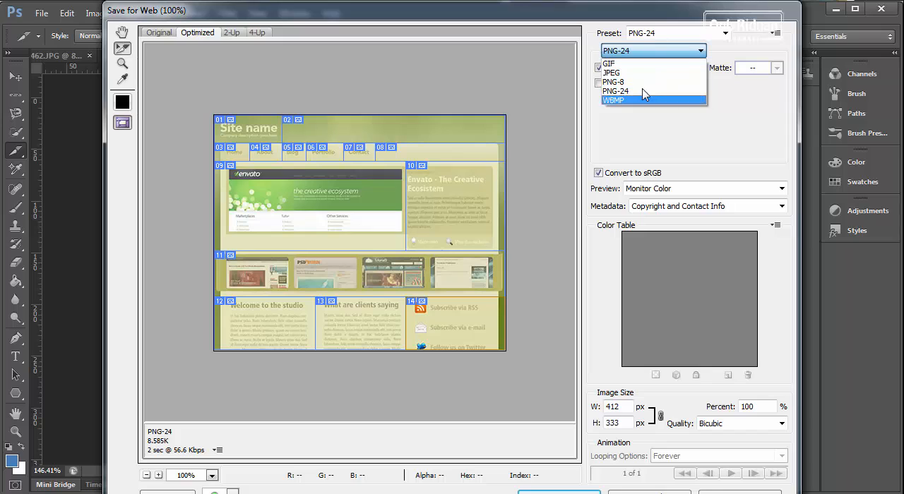
pyautogui.click(635, 73)
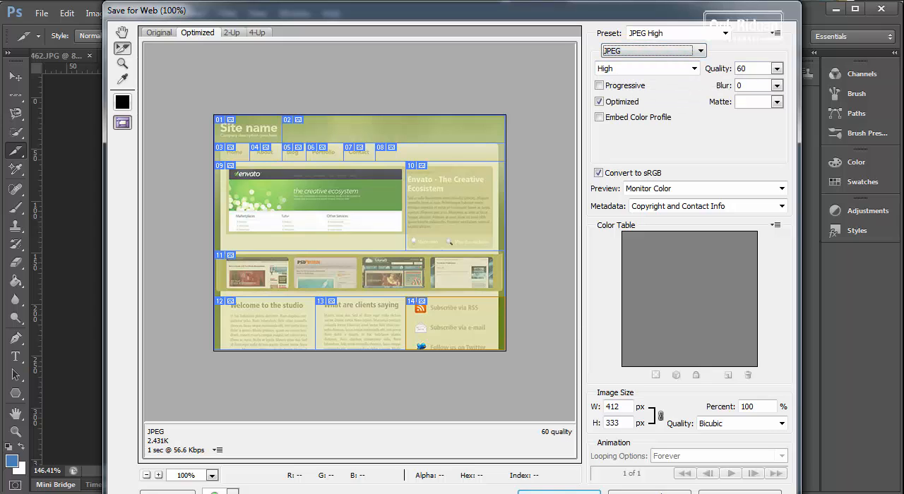
pyautogui.press('Return')
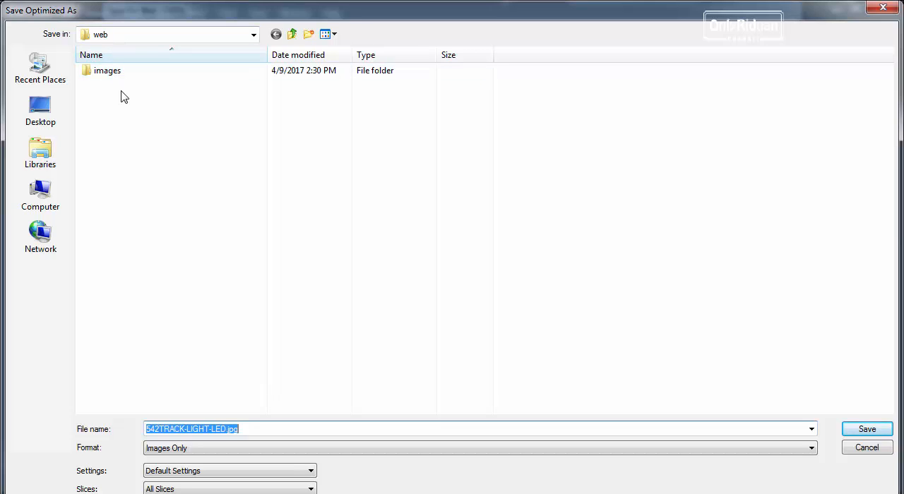
pyautogui.click(867, 429)
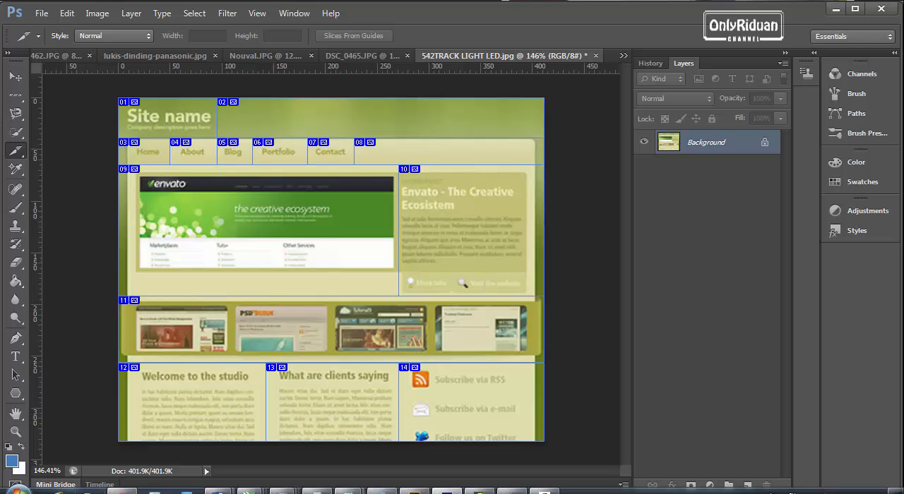
# Step: Switch to Windows Explorer and open the images folder inside the web folder of Documents
pyautogui.click(89, 491)
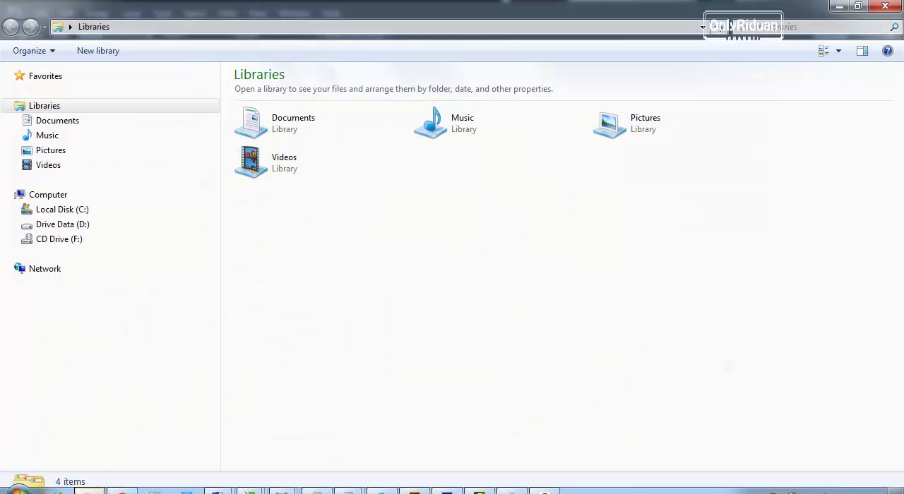
pyautogui.click(62, 122)
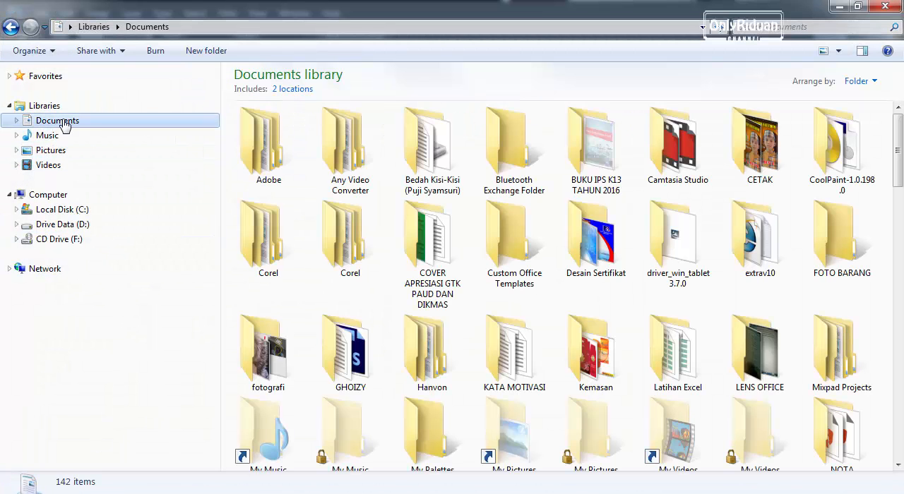
pyautogui.click(362, 154)
pyautogui.press('w')
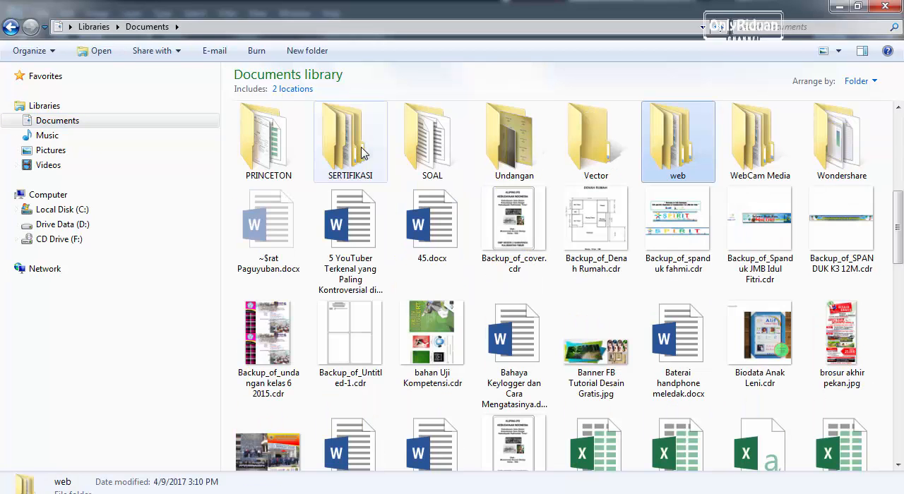
pyautogui.doubleClick(685, 164)
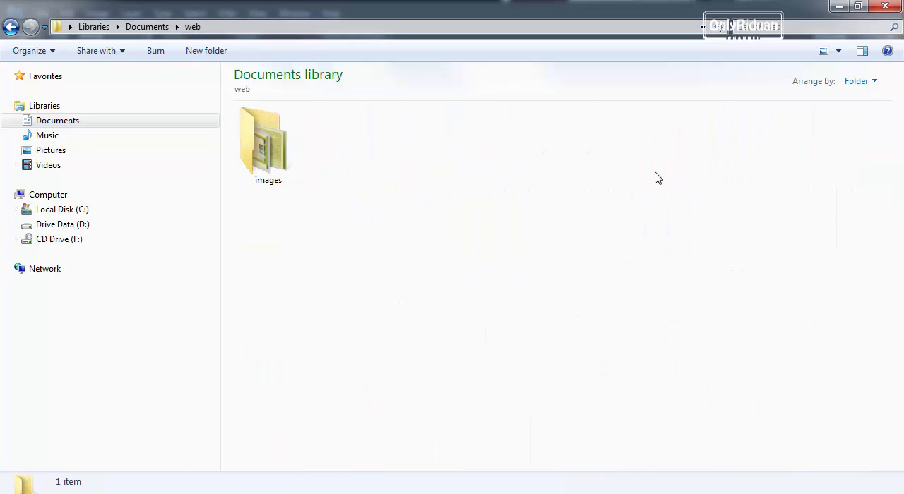
pyautogui.doubleClick(264, 161)
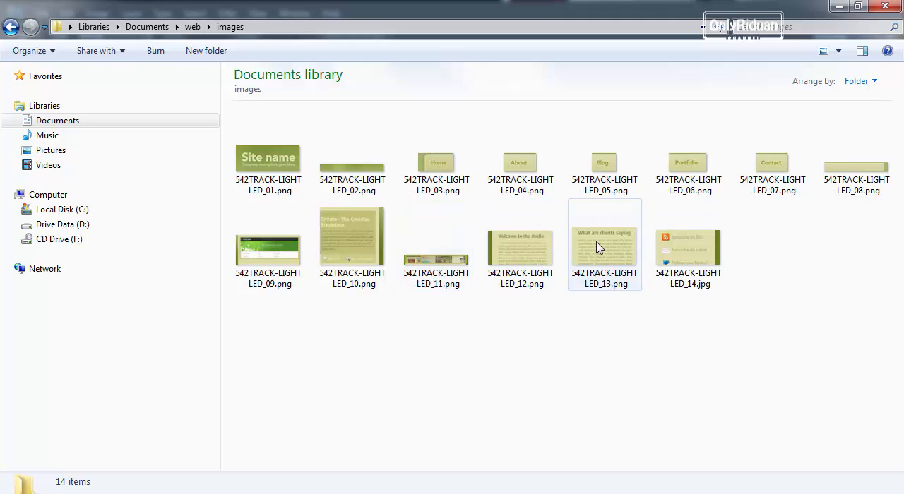
# Step: Open 542TRACK-LIGHT-LED_01.png in Windows Photo Viewer and browse through the exported slice images up to 542TRACK-LIGHT-LED_13.png
pyautogui.doubleClick(272, 164)
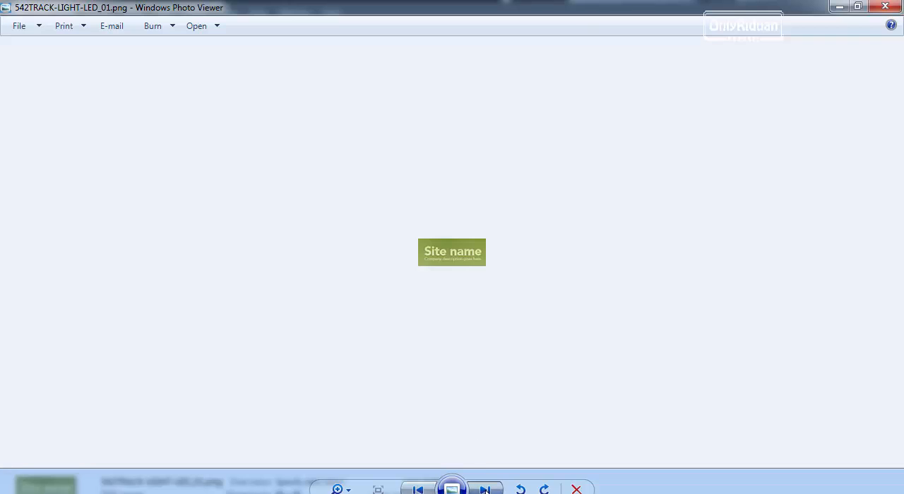
pyautogui.click(485, 489)
pyautogui.click(486, 490)
pyautogui.click(486, 490)
pyautogui.click(486, 489)
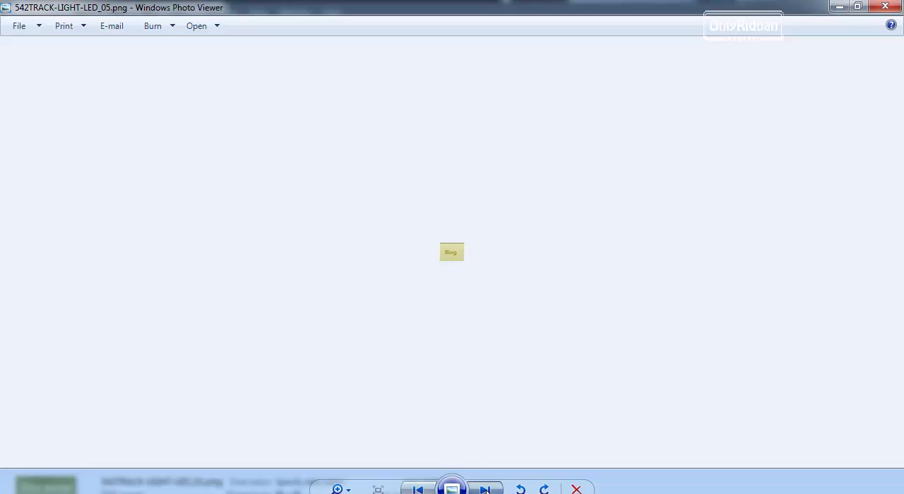
pyautogui.click(485, 490)
pyautogui.click(486, 489)
pyautogui.click(486, 490)
pyautogui.click(485, 489)
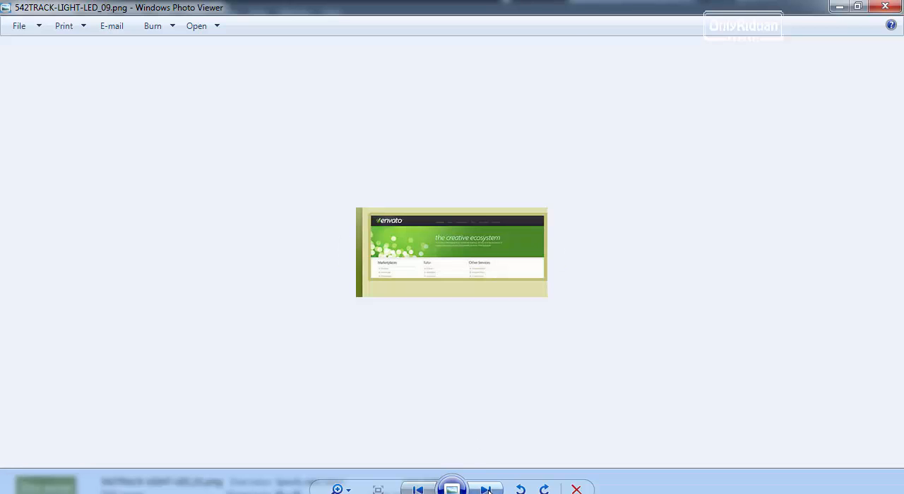
pyautogui.click(485, 489)
pyautogui.click(485, 489)
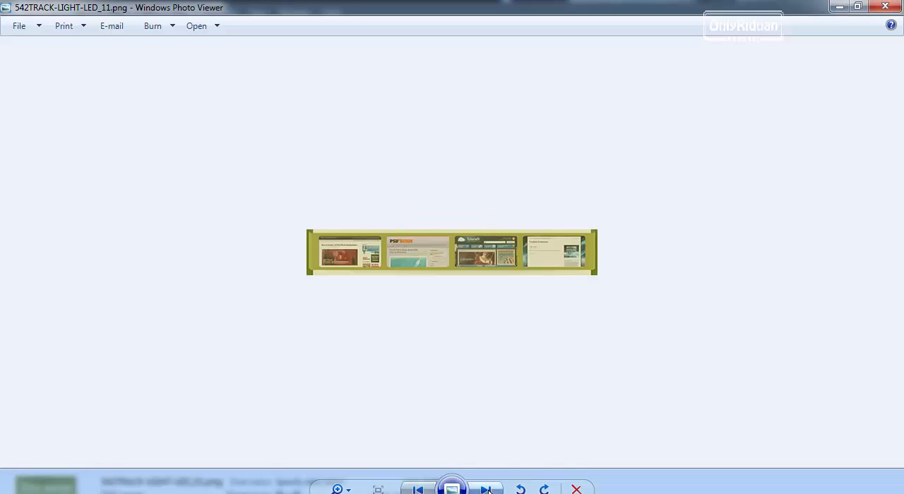
pyautogui.click(487, 490)
pyautogui.click(487, 490)
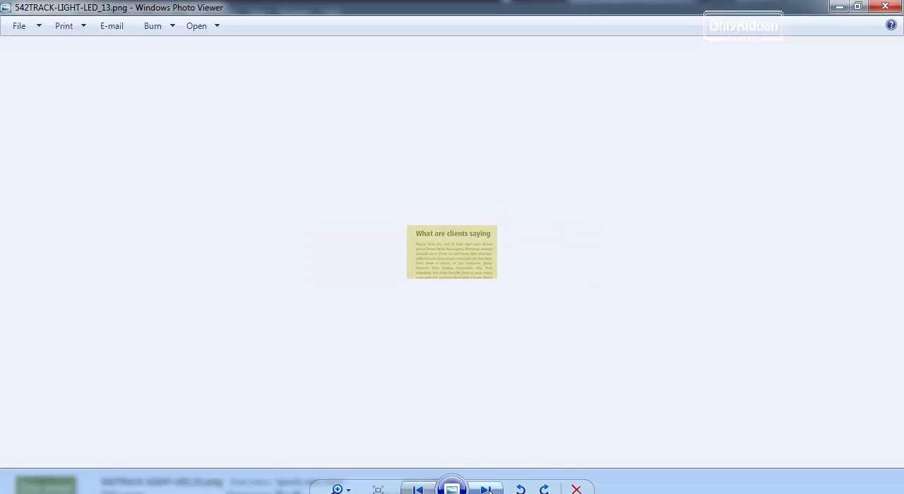
# Step: Browse the remaining exported slice images, close the viewer, go back to the web folder and switch to Photoshop
pyautogui.click(487, 490)
pyautogui.click(487, 489)
pyautogui.click(487, 490)
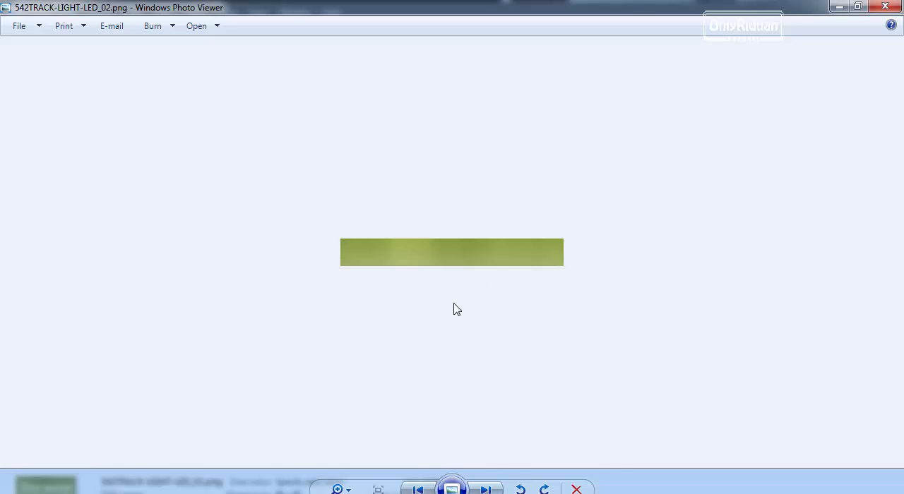
pyautogui.click(885, 6)
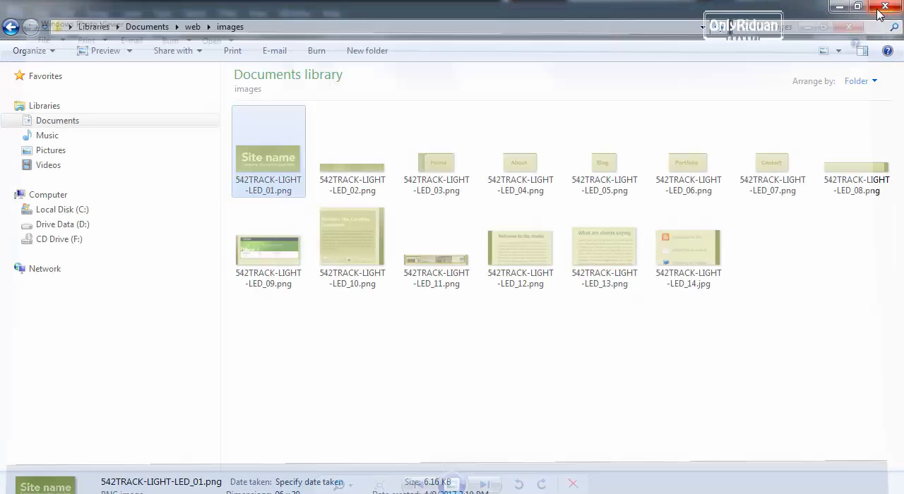
pyautogui.click(11, 27)
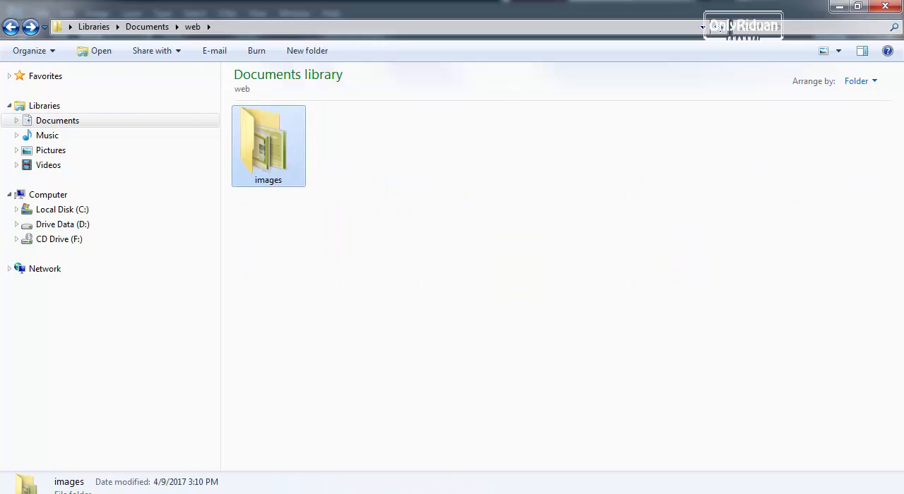
pyautogui.click(417, 490)
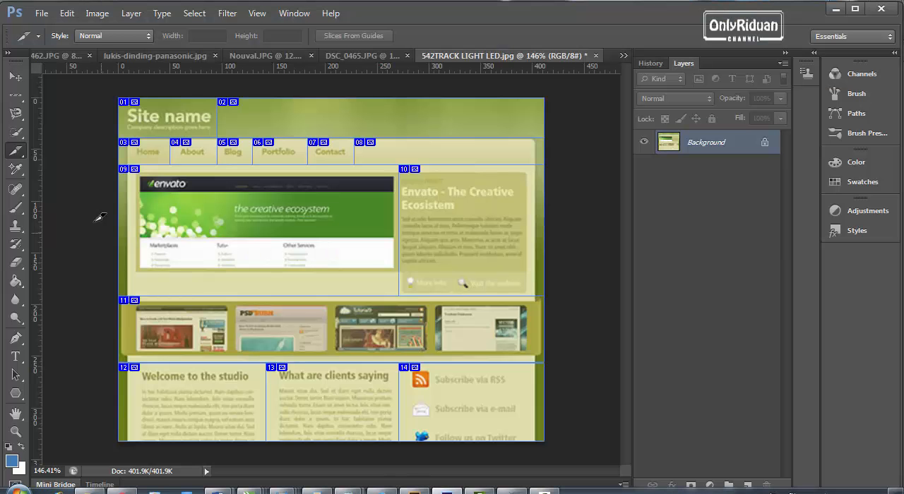
# Step: Activate the Slice Select Tool and select the Envato text, Blog, Home and Site name slices one after another
pyautogui.rightClick(16, 151)
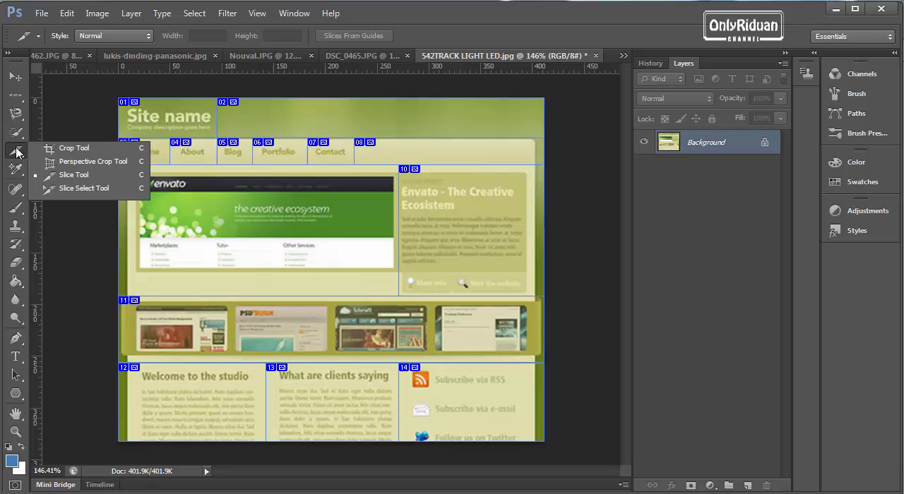
pyautogui.click(77, 191)
pyautogui.rightClick(14, 151)
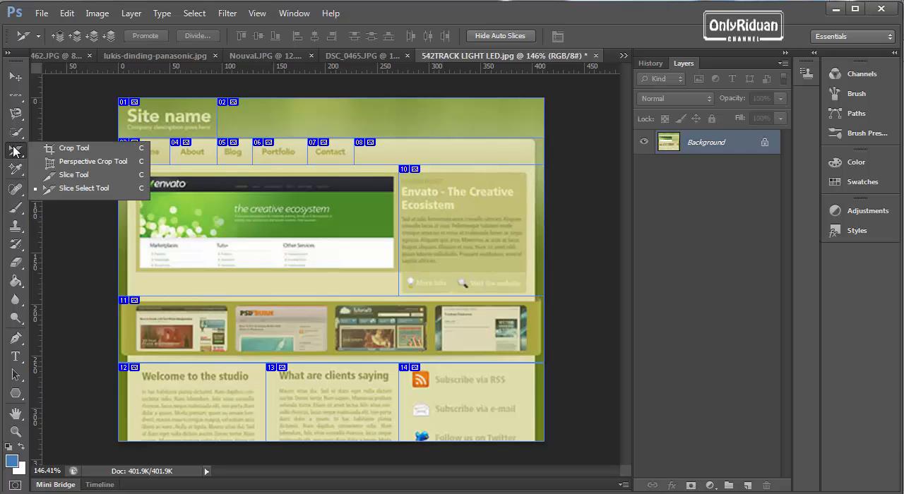
pyautogui.click(83, 188)
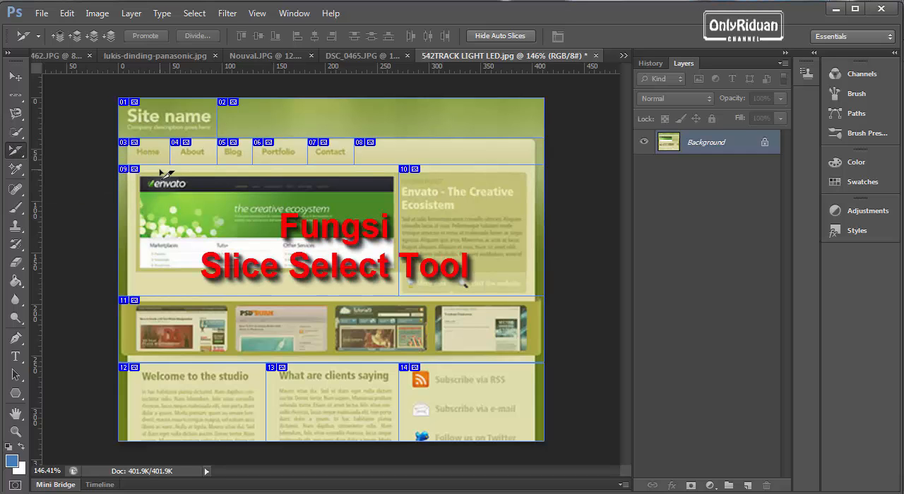
pyautogui.click(451, 201)
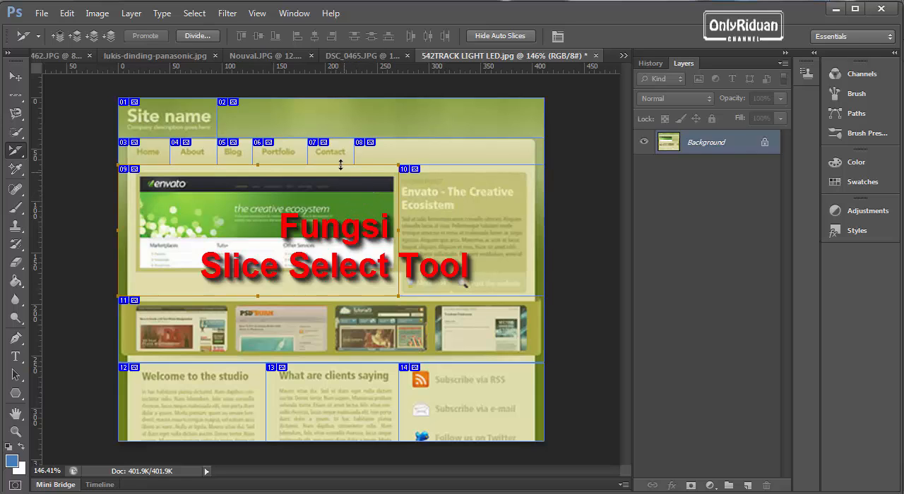
pyautogui.click(237, 148)
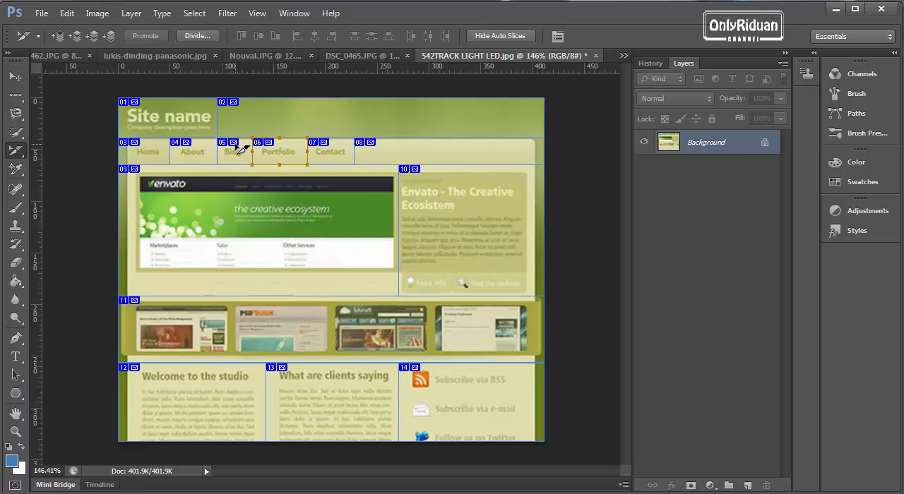
pyautogui.click(153, 149)
pyautogui.click(167, 112)
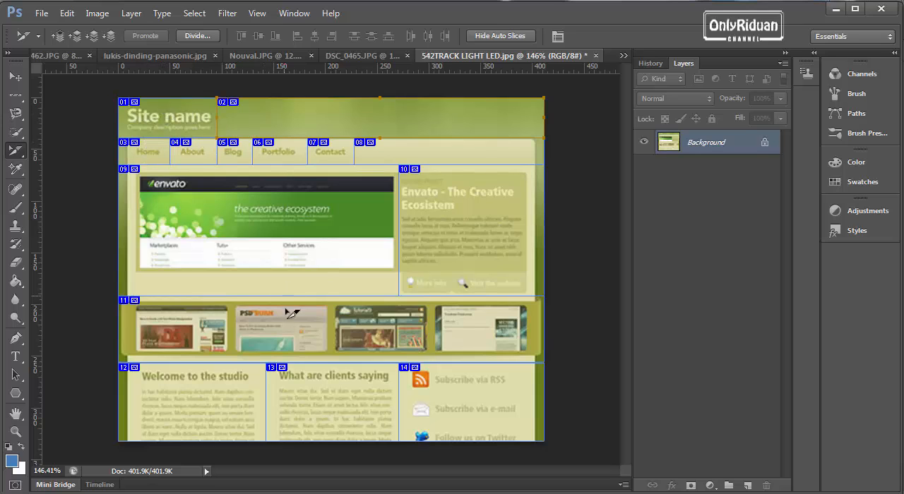
# Step: Delete the three column slices below the thumbnail strip: the subscribe links, What are clients saying and Welcome to the studio
pyautogui.click(467, 383)
pyautogui.click(372, 383)
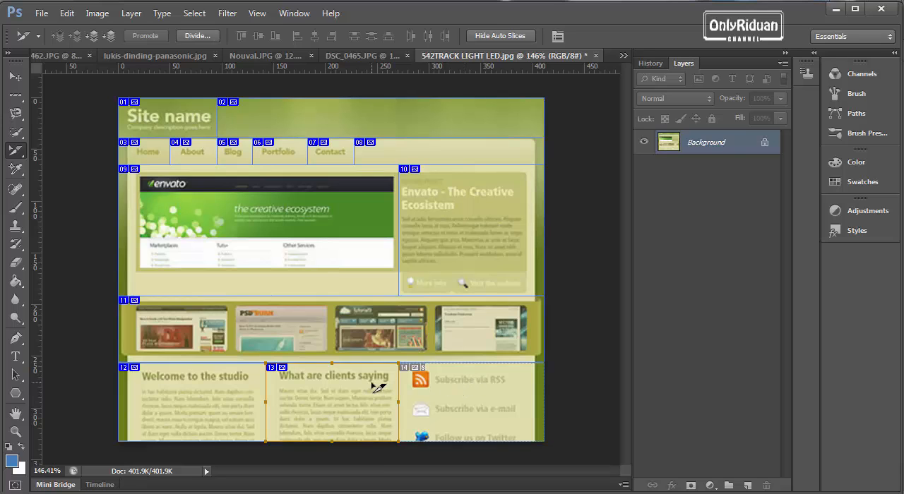
pyautogui.press('Delete')
pyautogui.click(233, 374)
pyautogui.press('Delete')
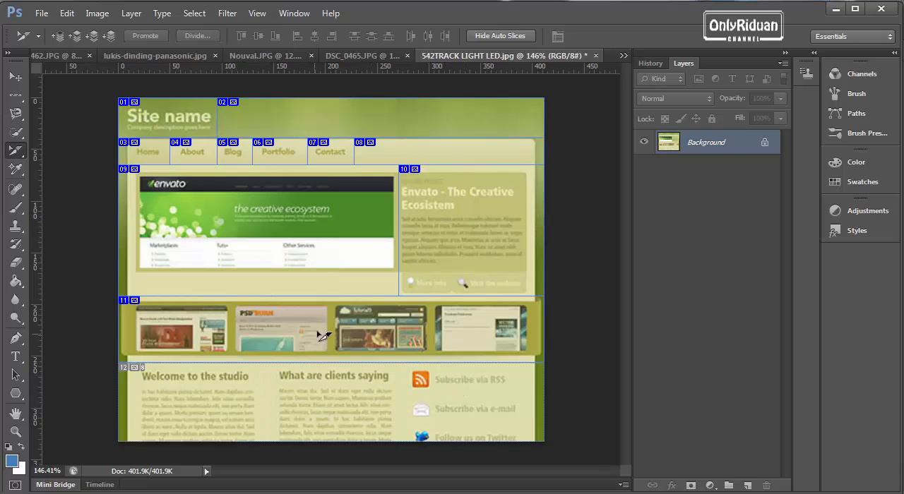
# Step: Delete the thumbnail strip slice, the Envato - The Creative Ecosistem text slice and the large Envato banner slice
pyautogui.click(327, 310)
pyautogui.press('Delete')
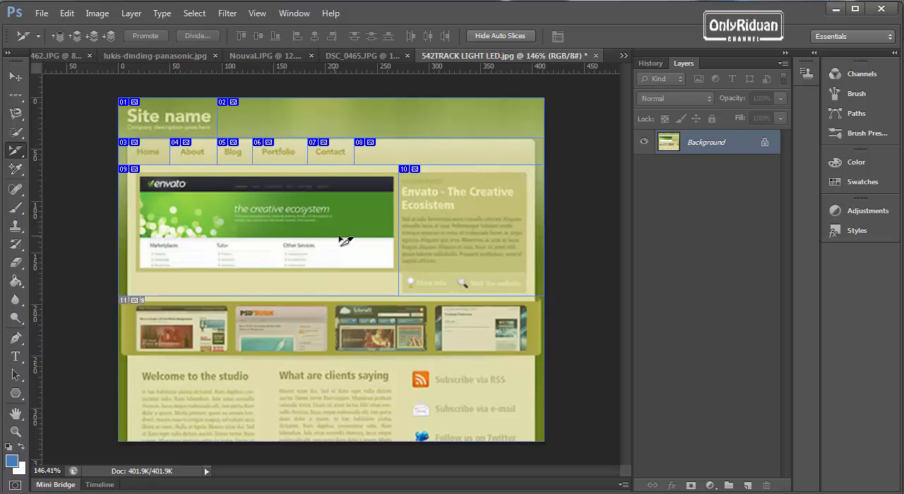
pyautogui.click(434, 226)
pyautogui.press('Delete')
pyautogui.click(362, 192)
pyautogui.press('Delete')
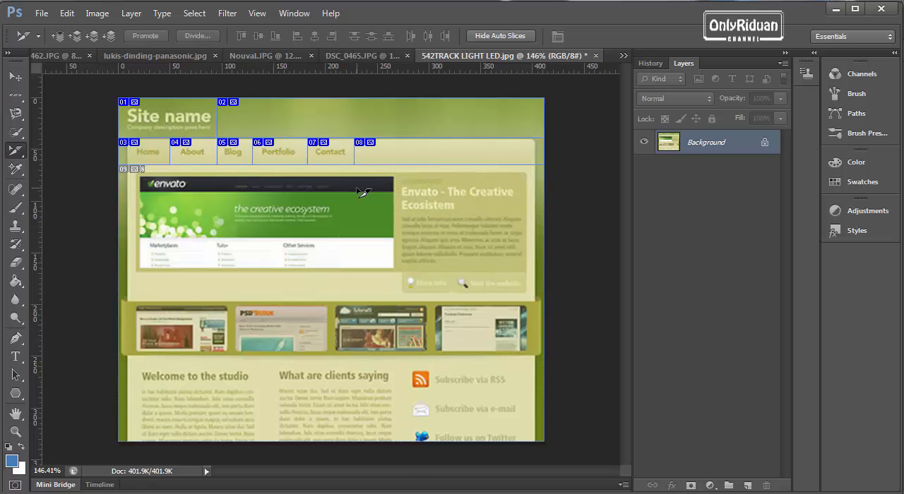
# Step: Delete the navigation bar slices for the empty area after Contact, Contact and Portfolio
pyautogui.click(426, 193)
pyautogui.click(346, 149)
pyautogui.press('Delete')
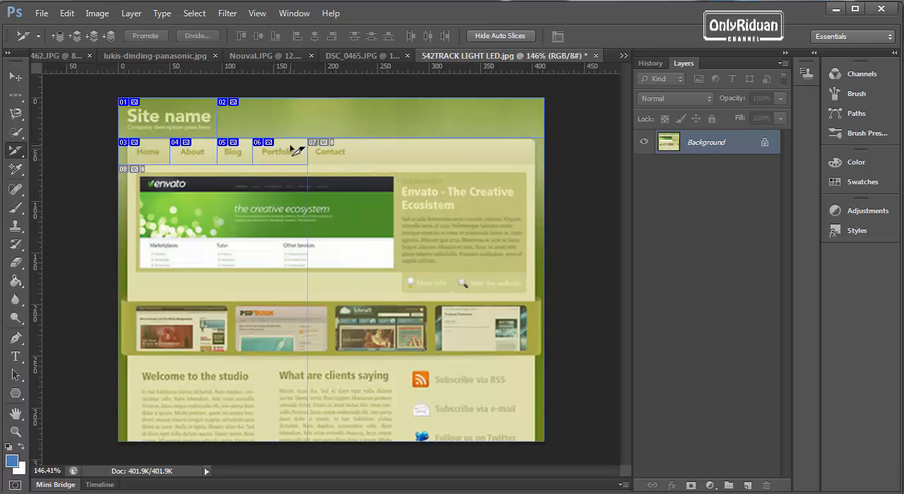
pyautogui.click(296, 149)
pyautogui.press('Delete')
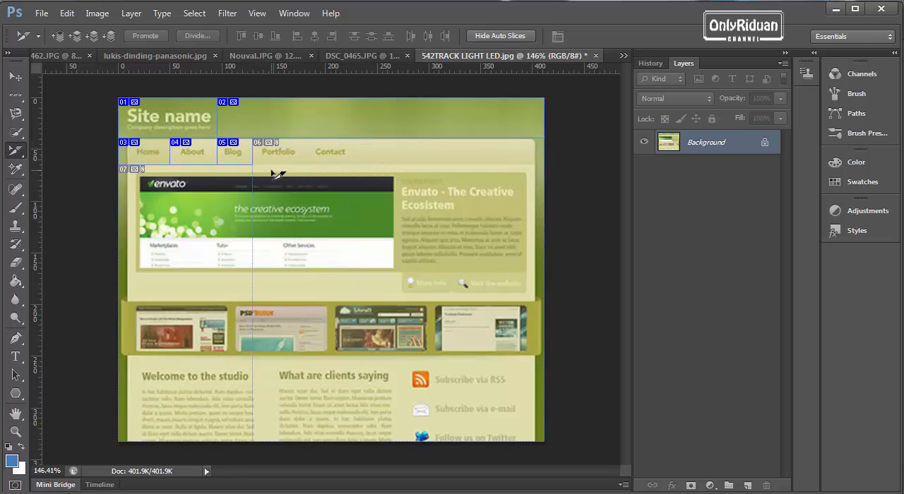
# Step: Widen the Blog slice in the navigation bar so that it also covers Portfolio
pyautogui.click(240, 151)
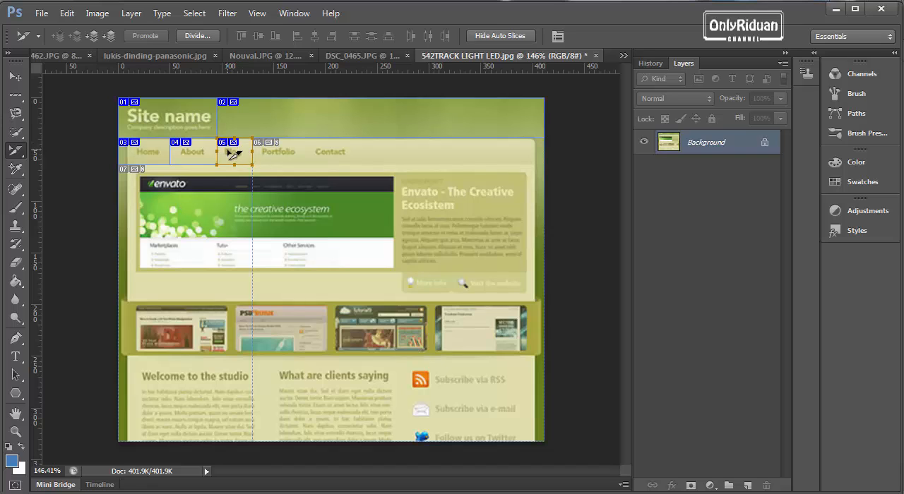
pyautogui.moveTo(252, 151); pyautogui.dragTo(307, 151)
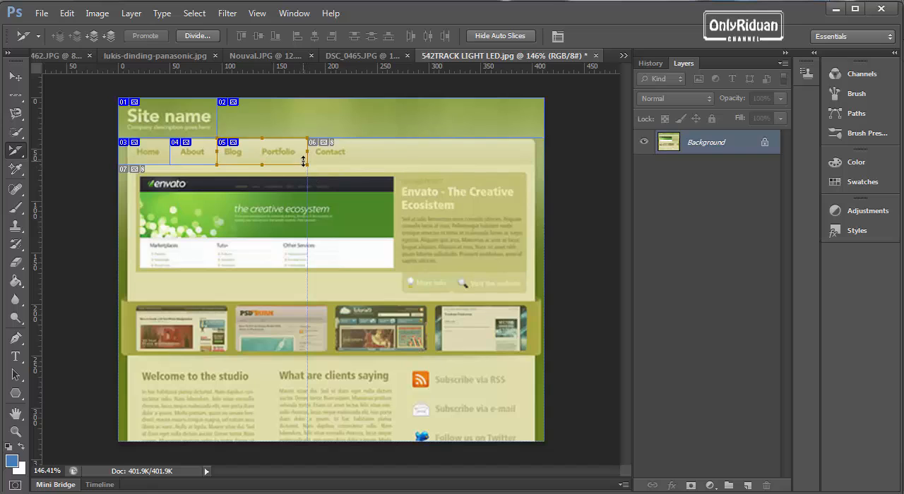
# Step: Review the crop and slice tool group, then activate the Move Tool
pyautogui.click(17, 155)
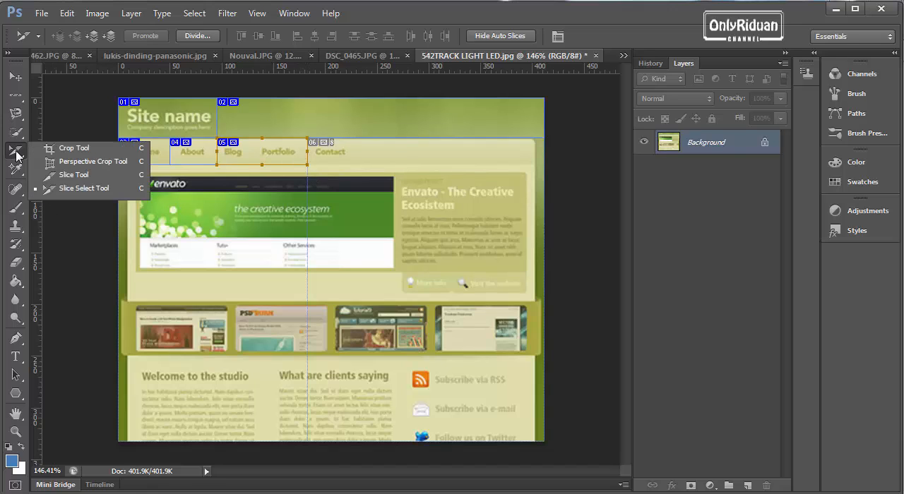
pyautogui.click(95, 187)
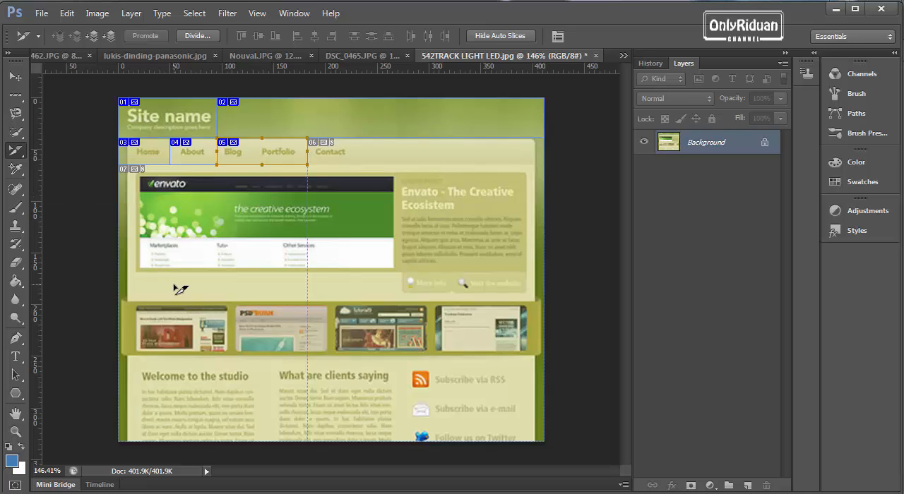
pyautogui.rightClick(15, 150)
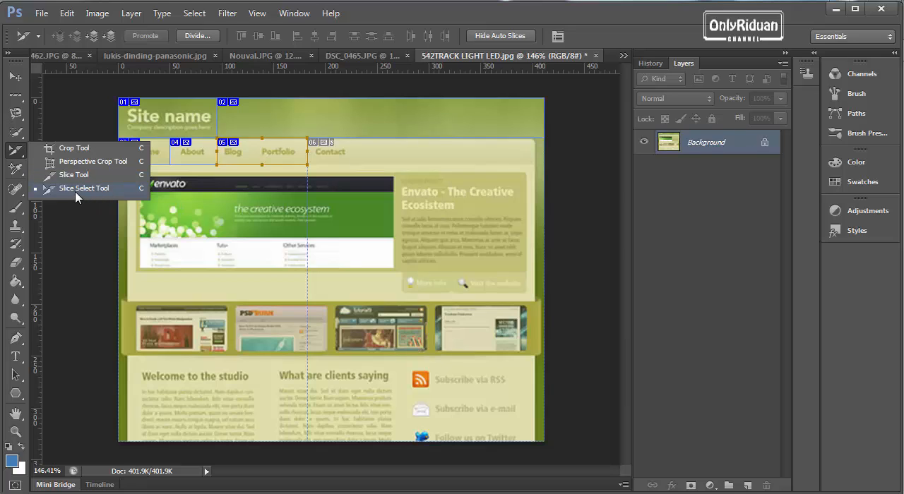
pyautogui.click(20, 76)
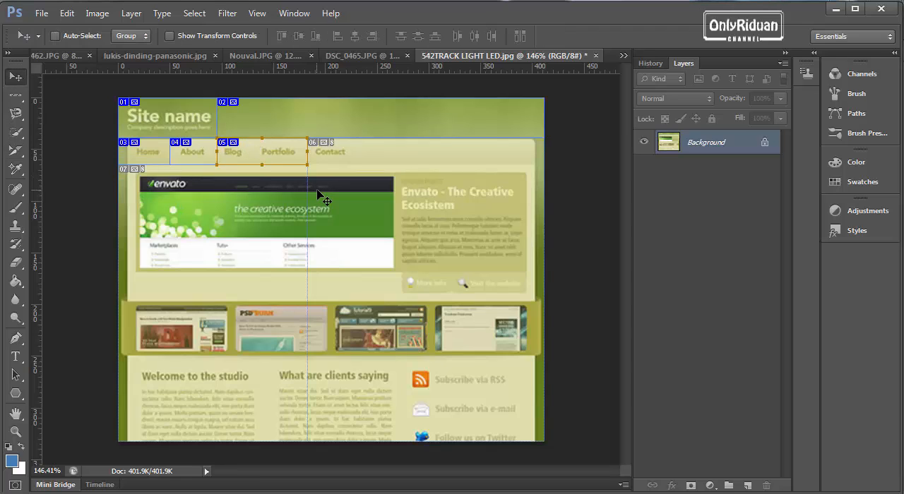